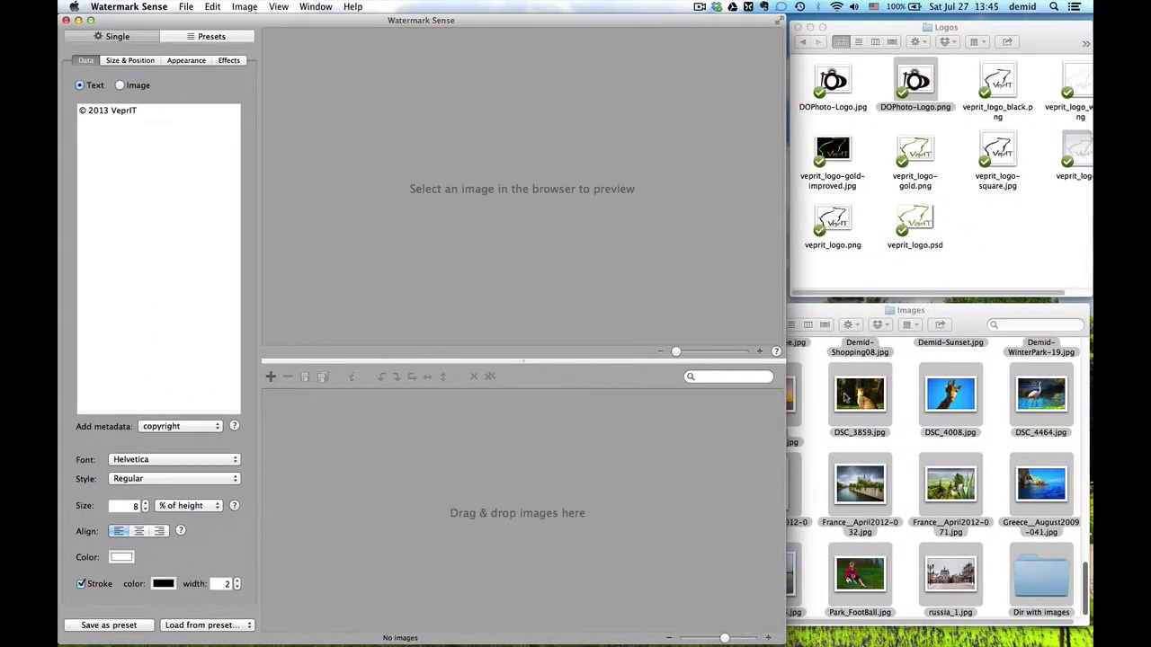
# Import all fifteen photos from the Images folder and preview the shopping photo's watermark.
pyautogui.click(845, 398)
pyautogui.press('super+a')
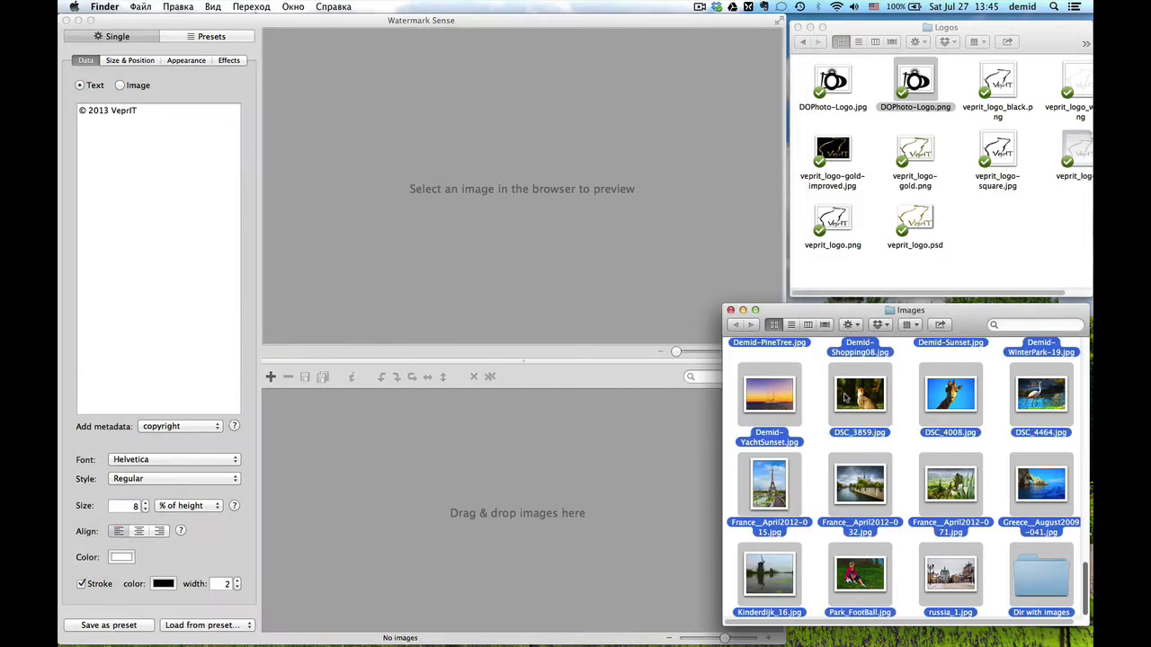
pyautogui.moveTo(845, 398); pyautogui.dragTo(597, 467)
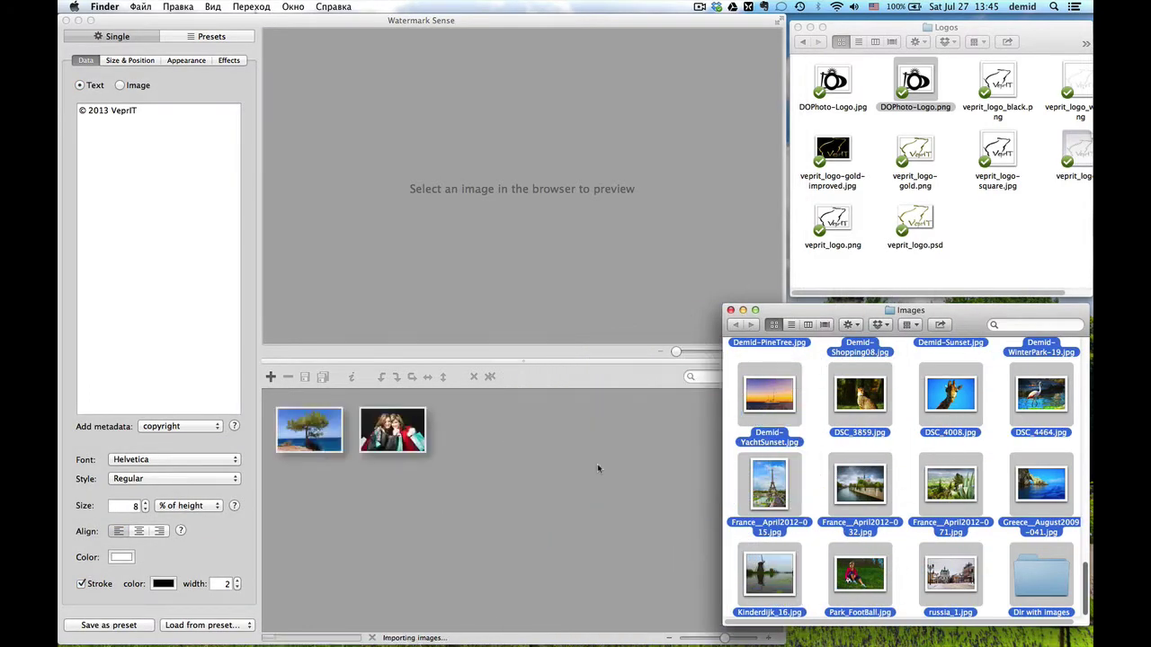
pyautogui.click(597, 468)
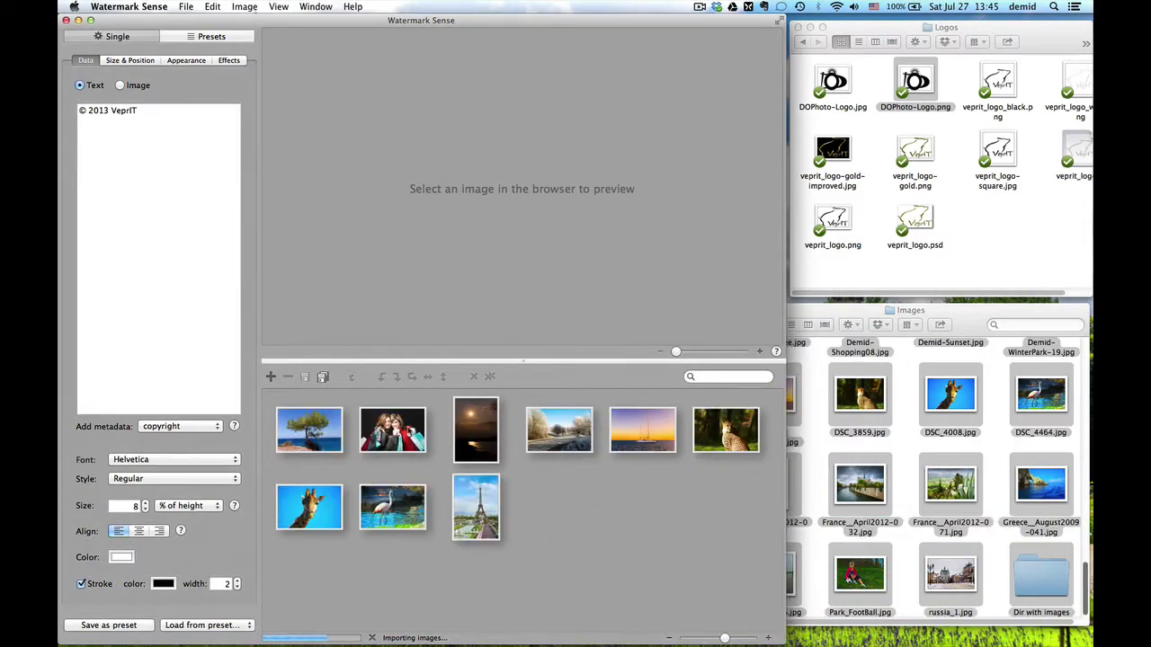
pyautogui.click(408, 431)
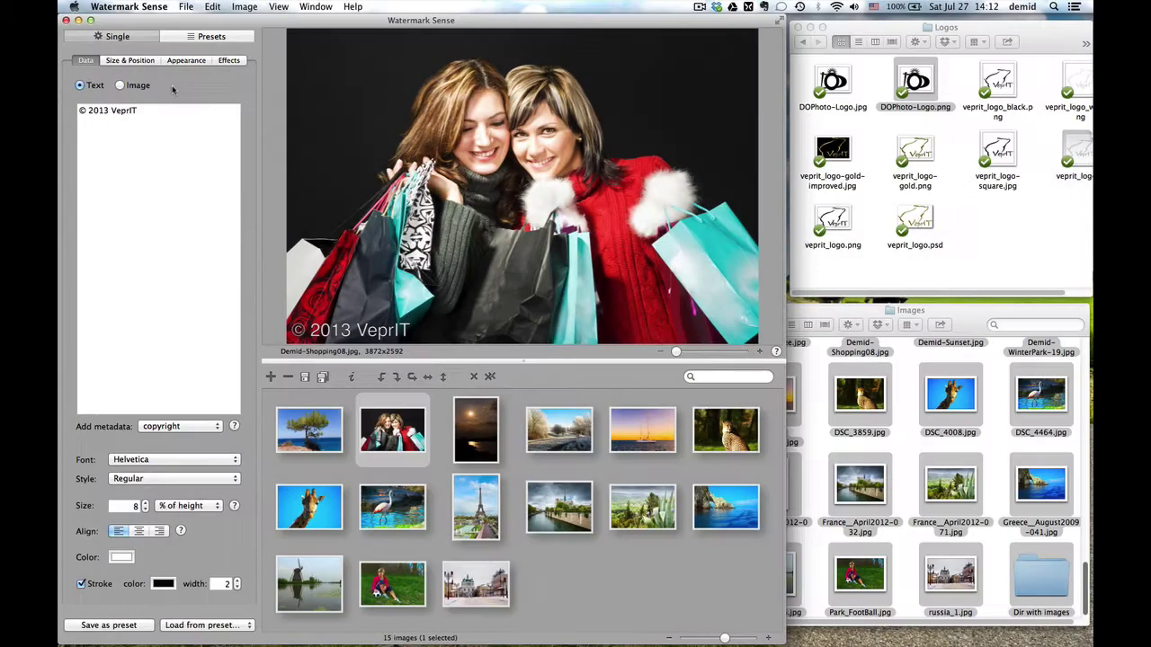
# Switch the watermark to an image and drop in veprit_logo-gold.png from Logos.
pyautogui.click(163, 90)
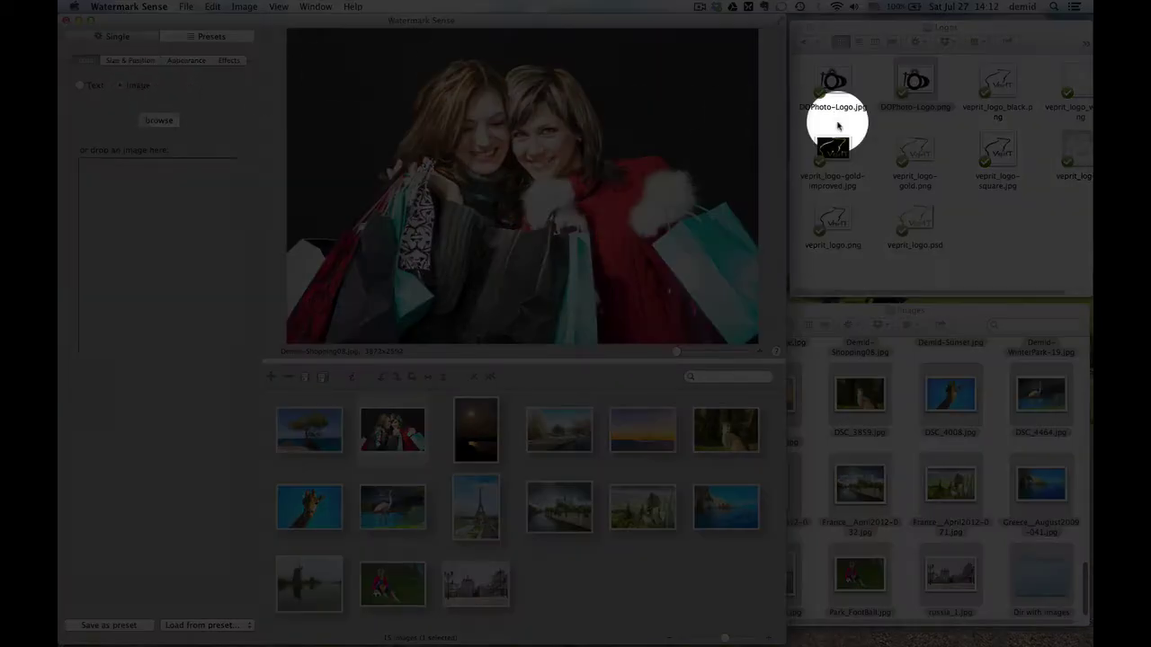
pyautogui.moveTo(906, 155); pyautogui.dragTo(274, 242)
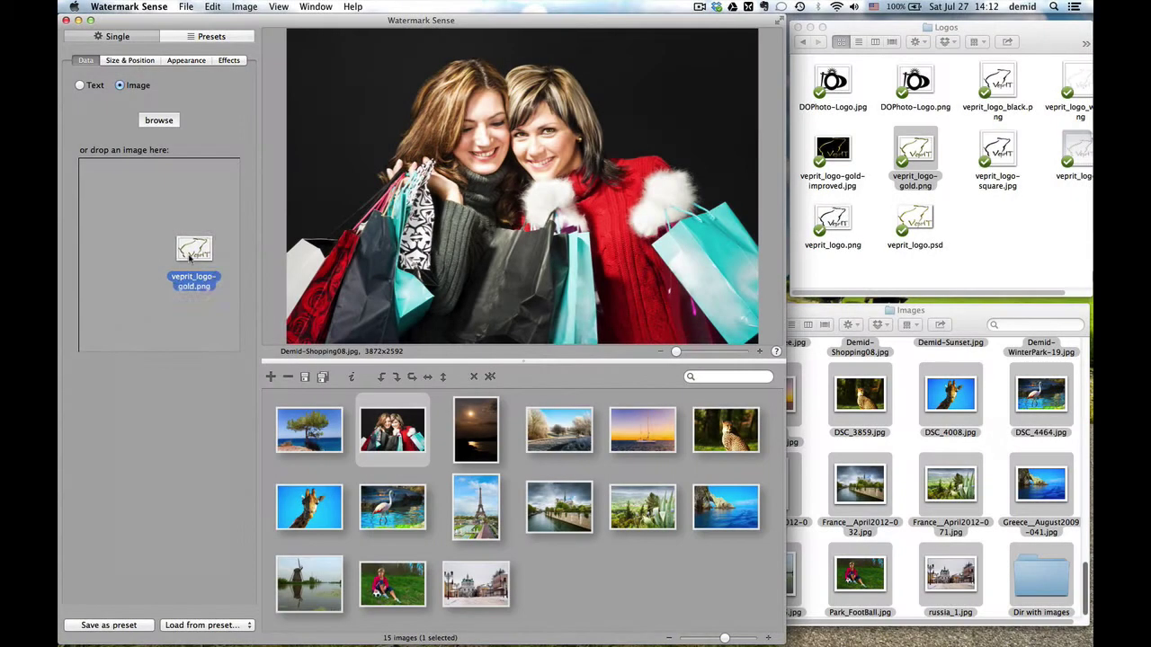
pyautogui.moveTo(192, 257); pyautogui.dragTo(188, 253)
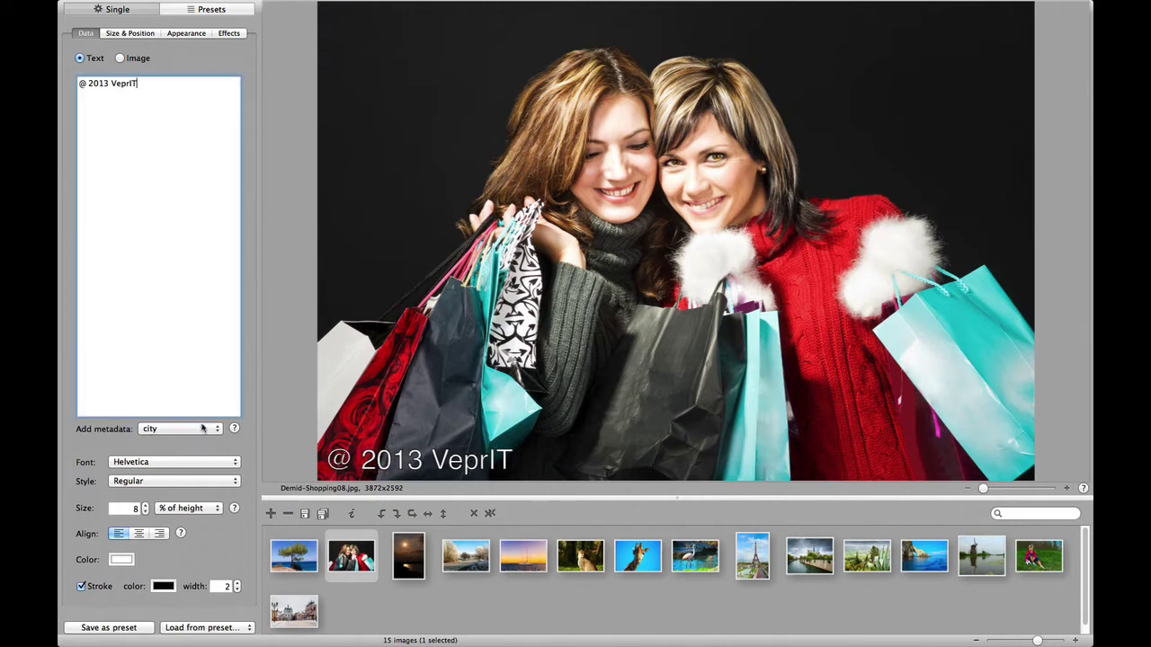
# Replace the watermark text with 'Author:' plus the creator field, and copyright on the next line.
pyautogui.press('super+a')
pyautogui.write('Author:')
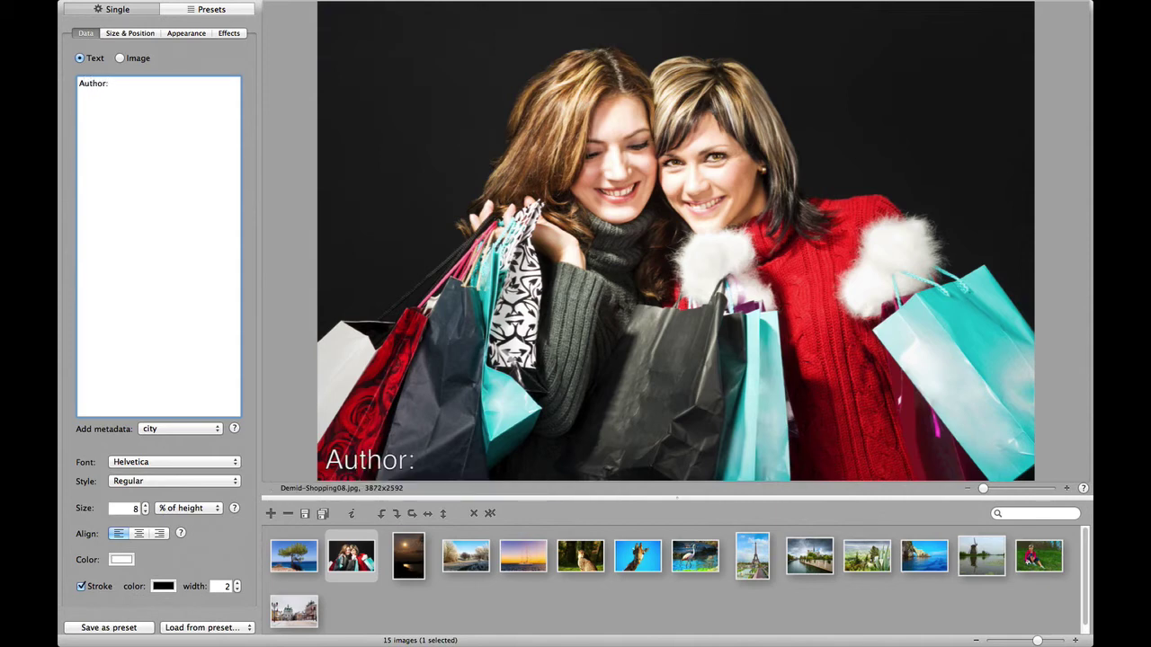
pyautogui.click(205, 430)
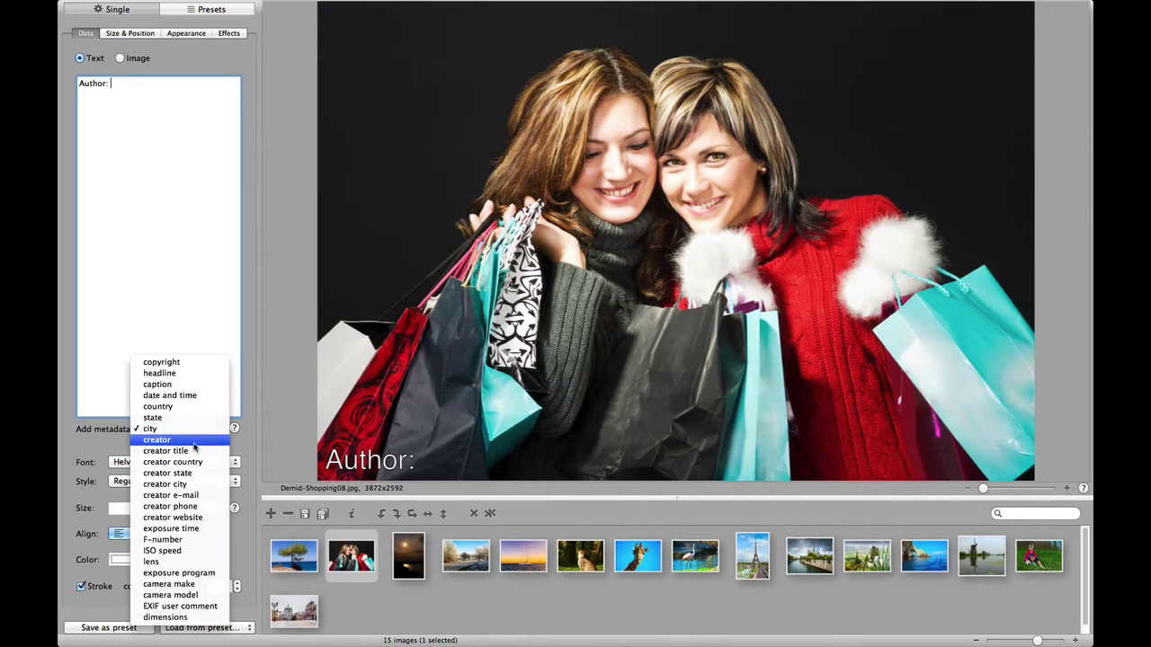
pyautogui.click(194, 441)
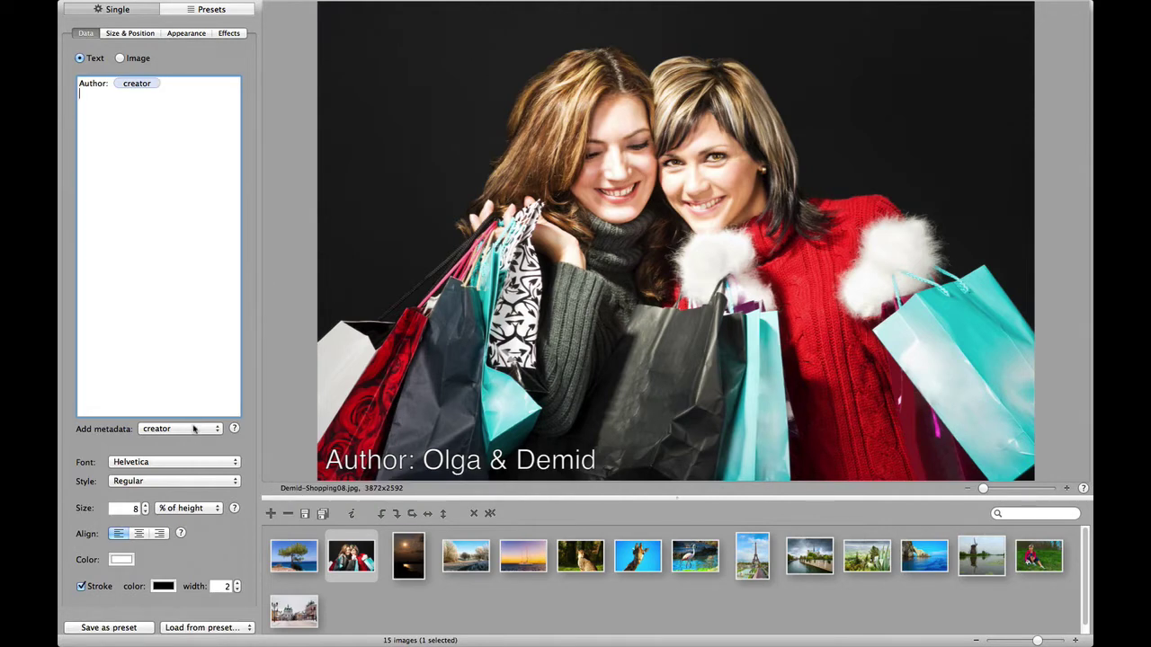
pyautogui.click(195, 429)
pyautogui.click(176, 356)
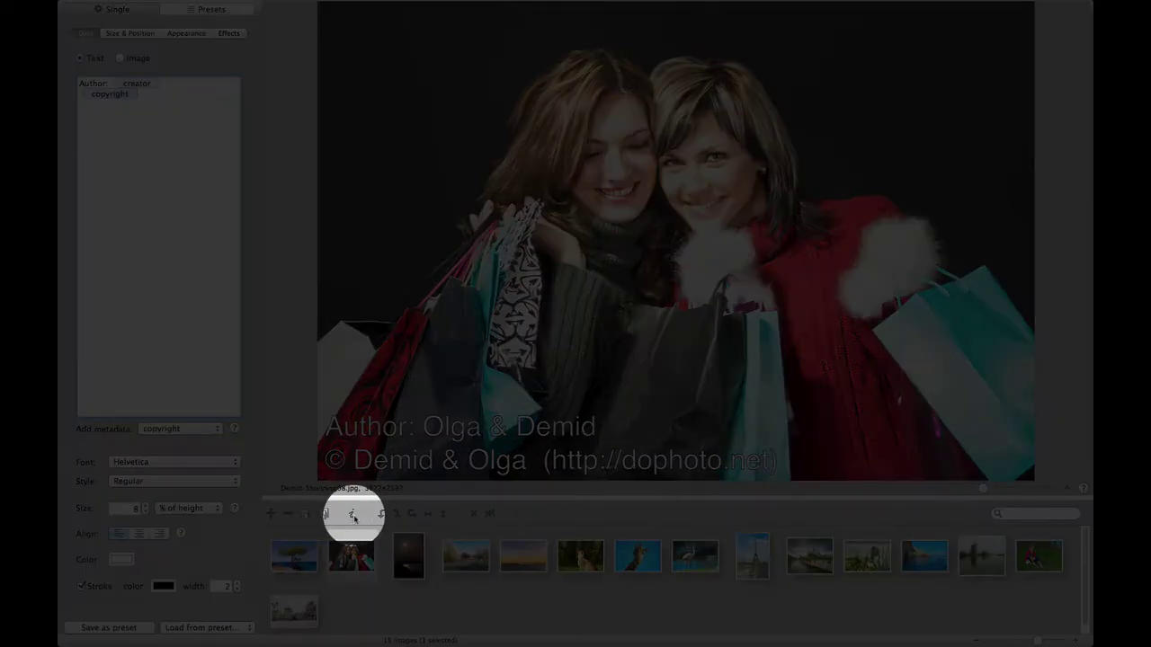
# Check the shopping photo's stored IPTC creator metadata, then bring up the text size units.
pyautogui.click(353, 514)
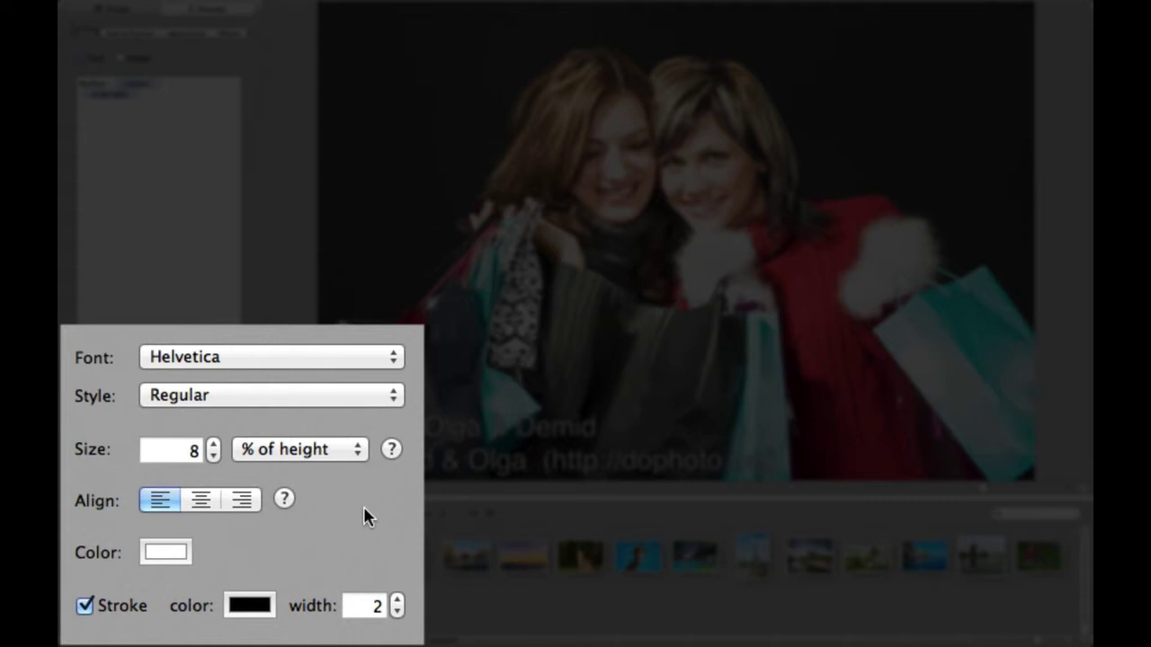
pyautogui.click(352, 450)
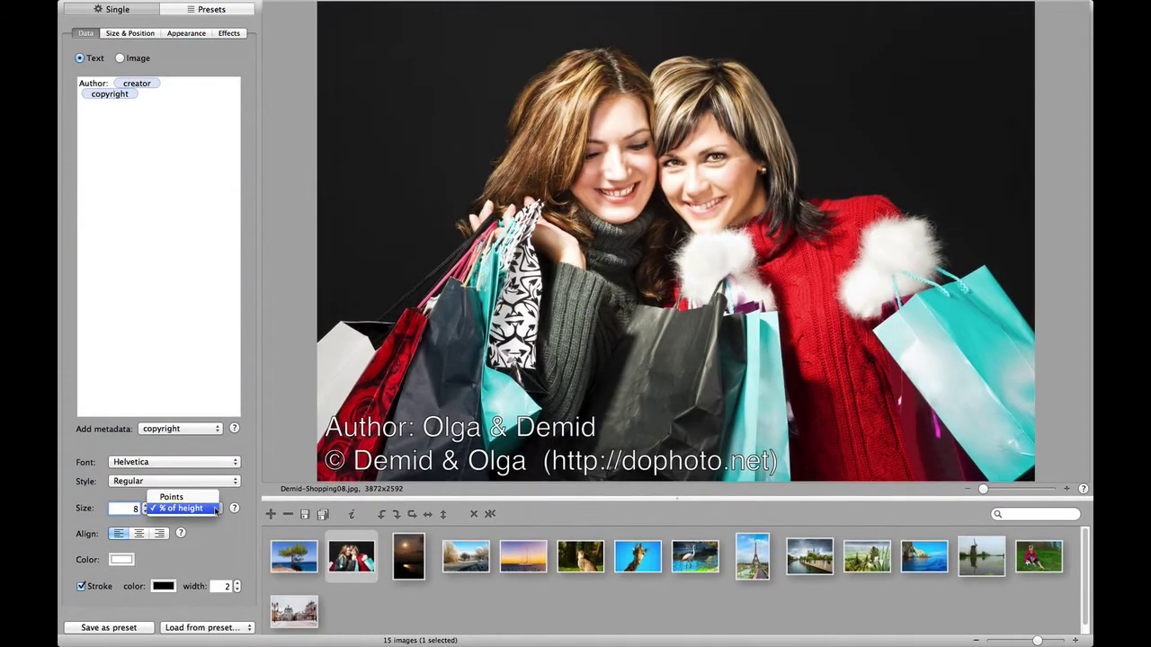
# Set the watermark text size to 180 points and compare it on the football and shopping photos.
pyautogui.click(176, 497)
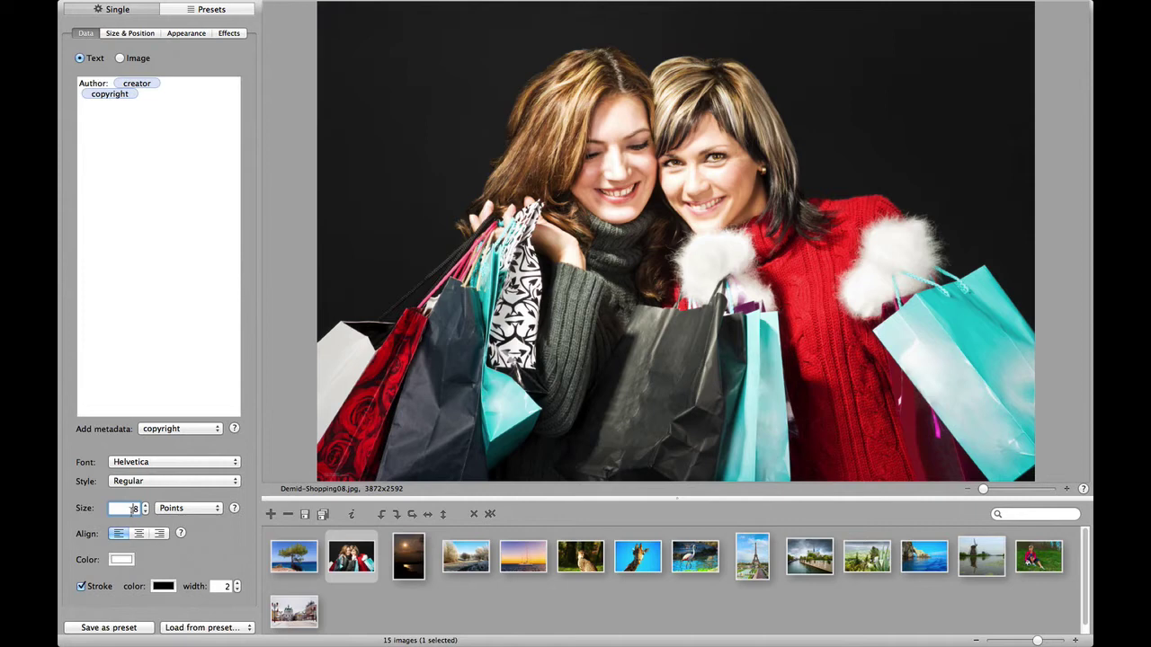
pyautogui.click(135, 508)
pyautogui.write('0')
pyautogui.press('Return')
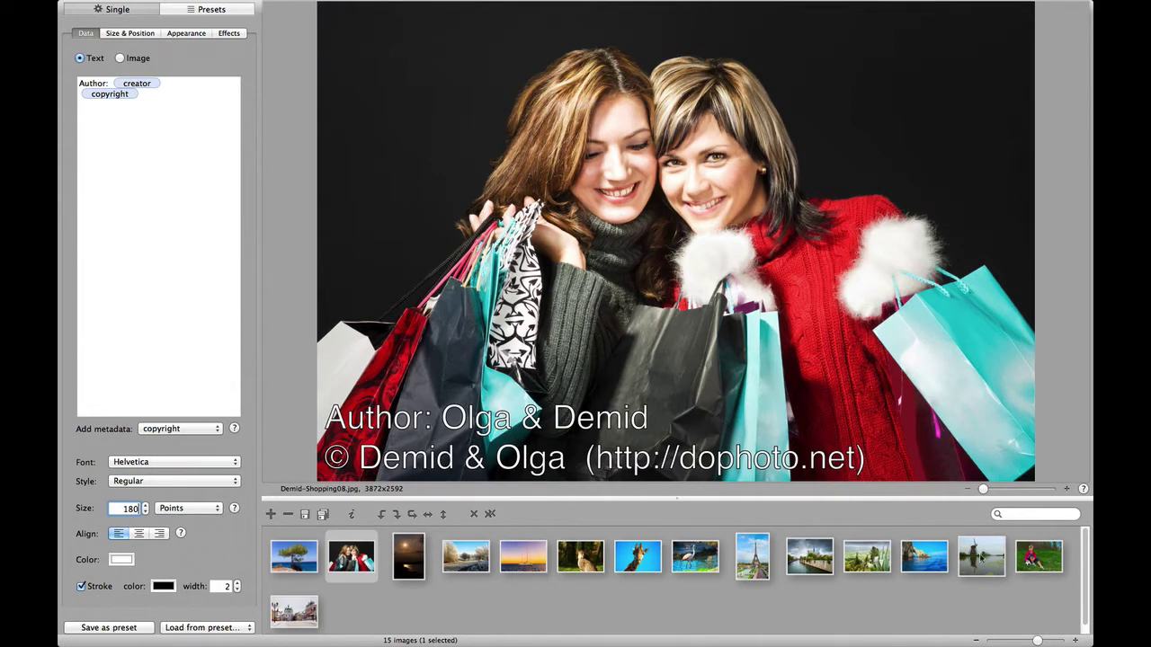
pyautogui.click(1039, 556)
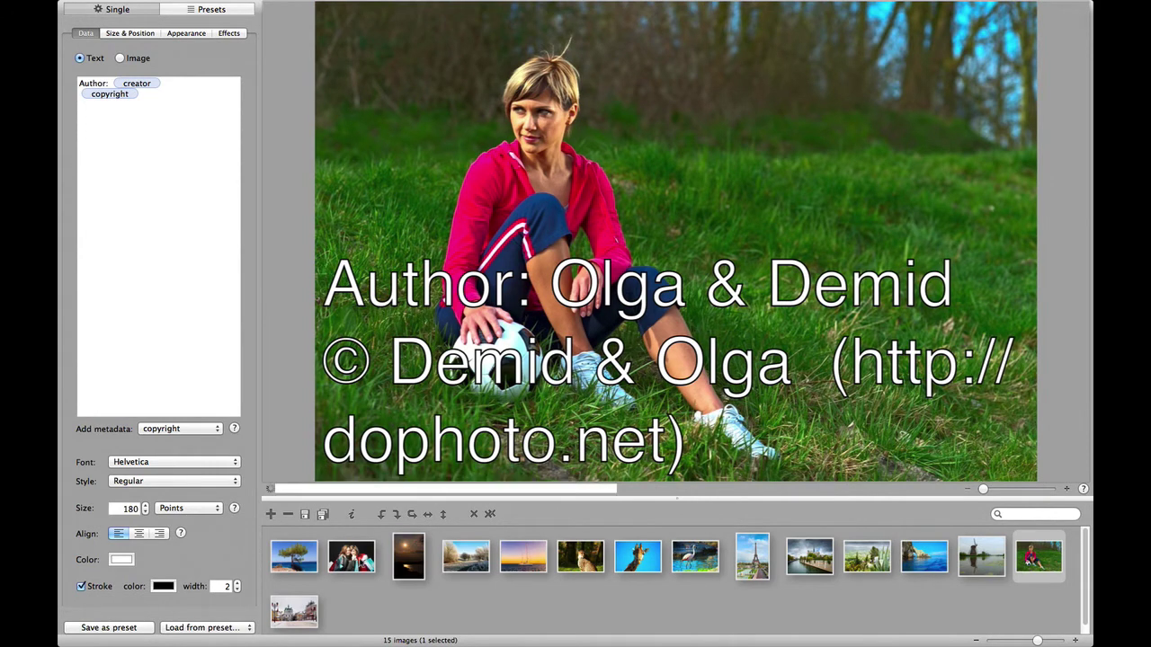
pyautogui.click(351, 555)
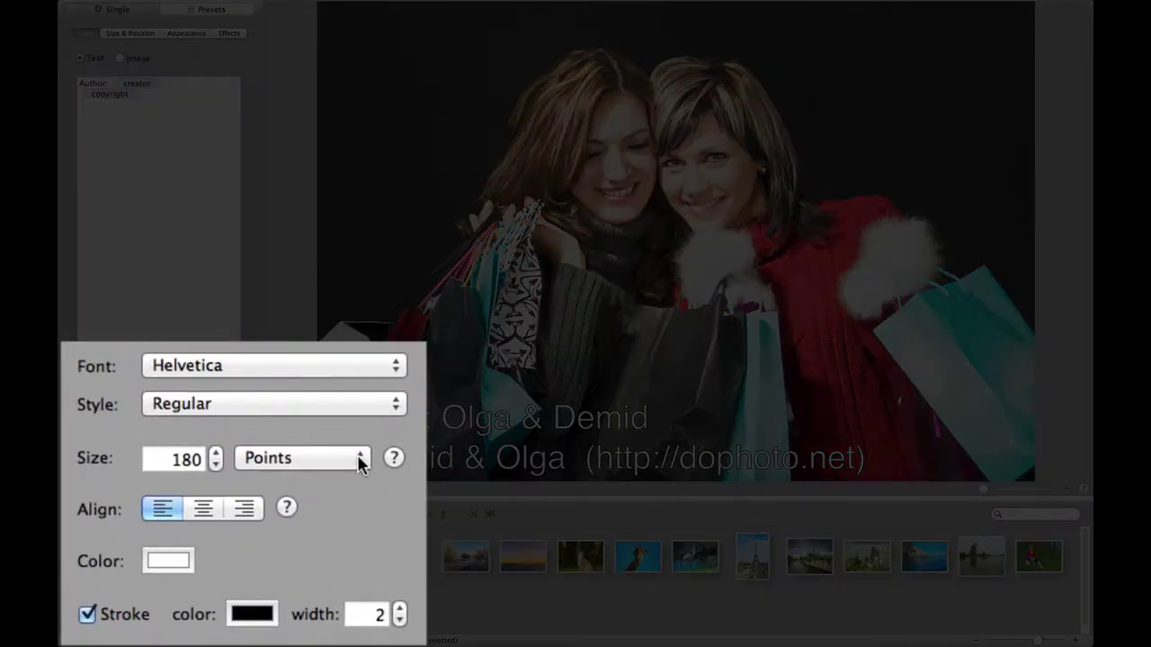
# Set the text size back to 8% of image height and check it on the football photo.
pyautogui.click(191, 460)
pyautogui.doubleClick(191, 460)
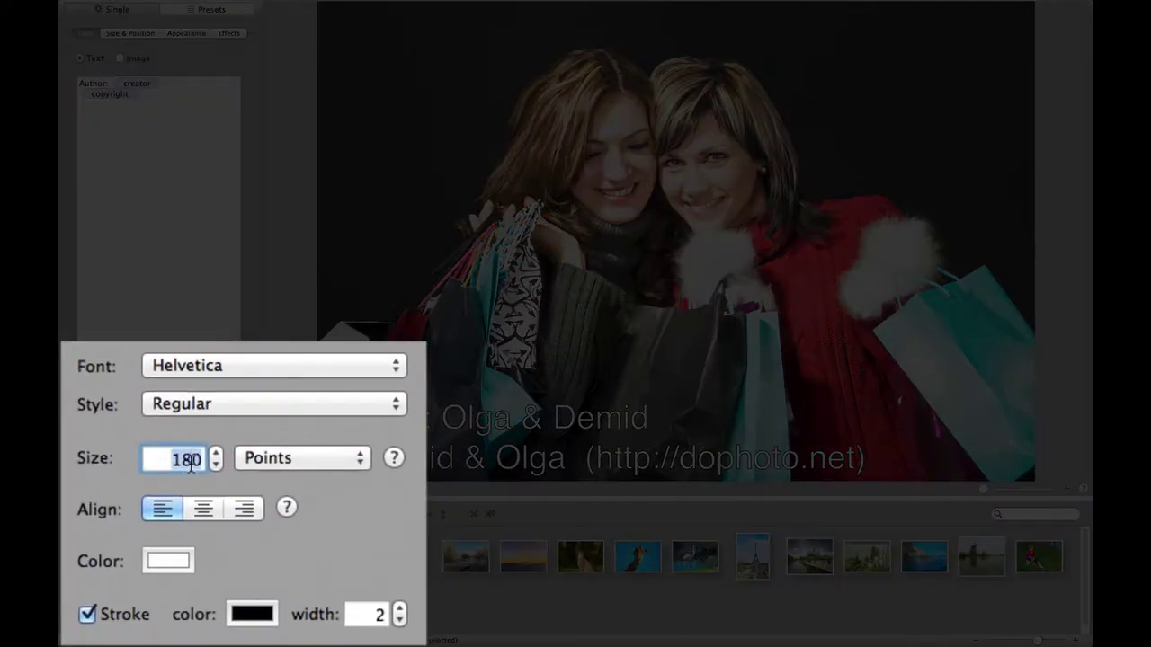
pyautogui.write('8')
pyautogui.click(308, 456)
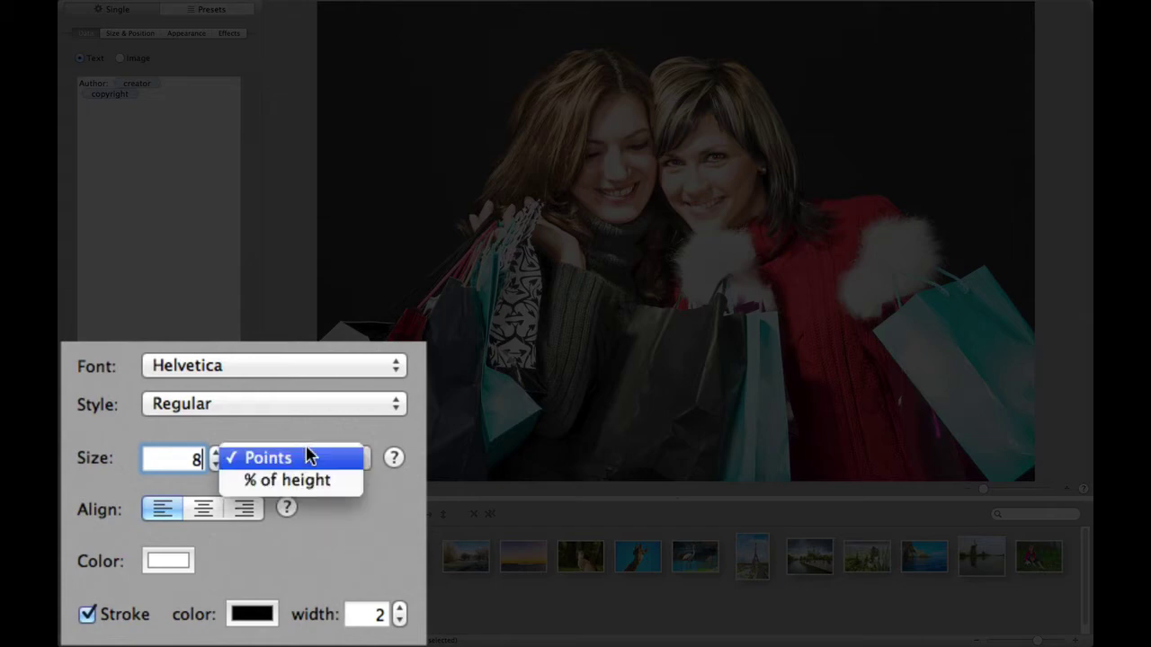
pyautogui.click(321, 484)
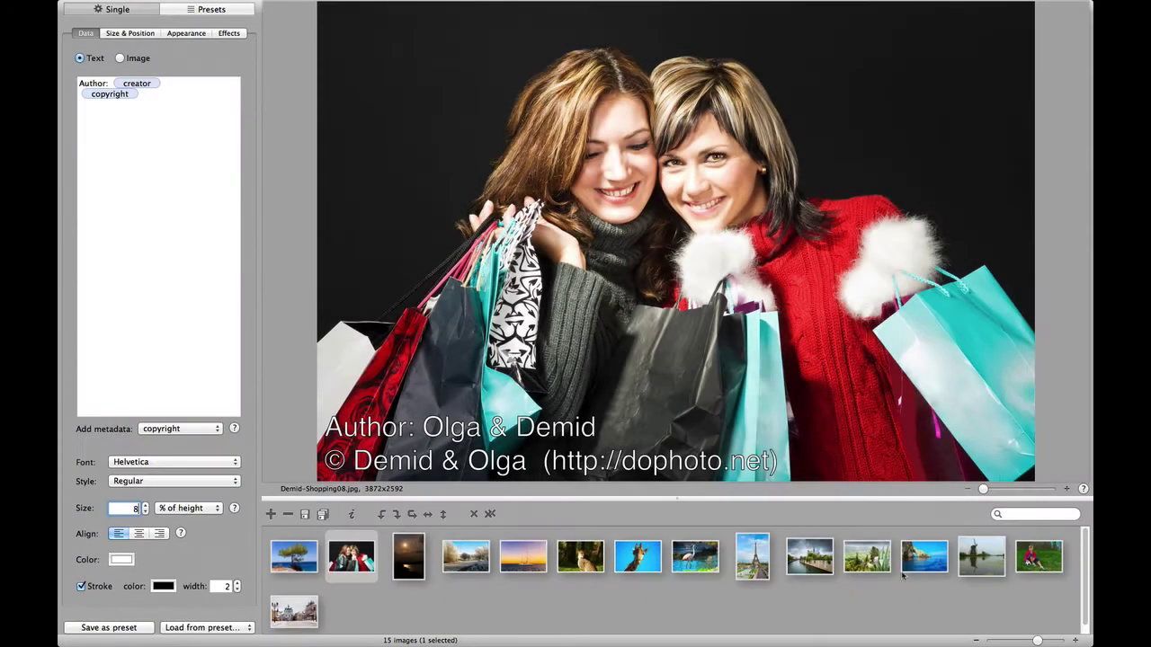
pyautogui.click(1030, 559)
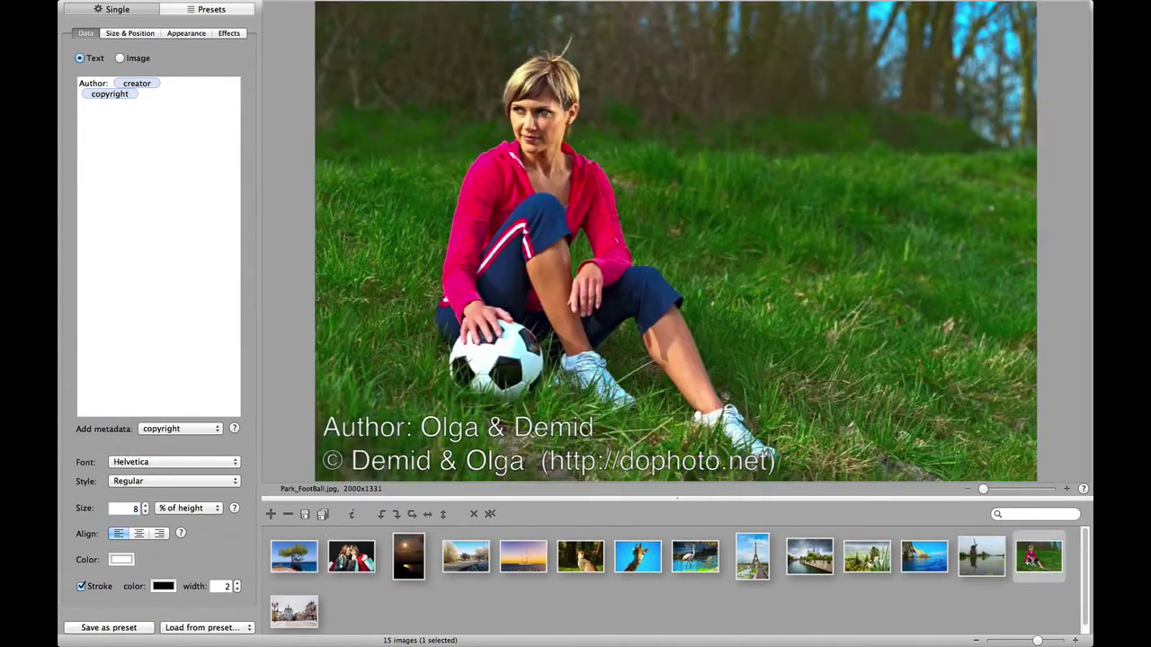
# Review the shopping photo's watermark: 98% width, bottom-left anchor, 1% edge offsets.
pyautogui.click(358, 563)
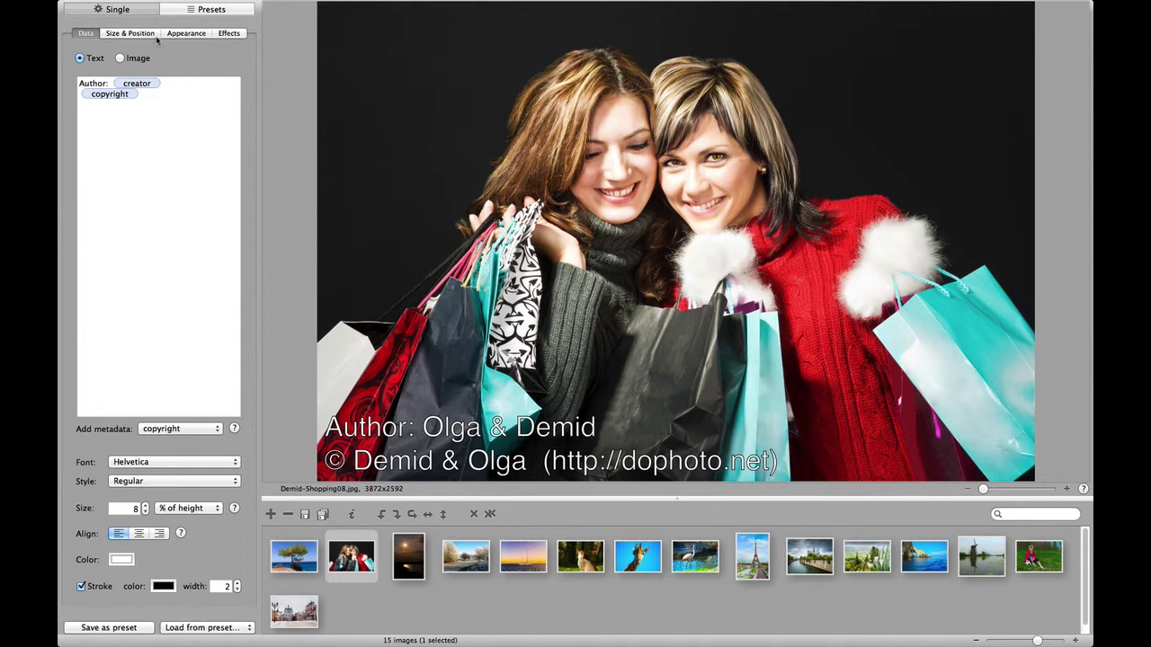
pyautogui.click(155, 33)
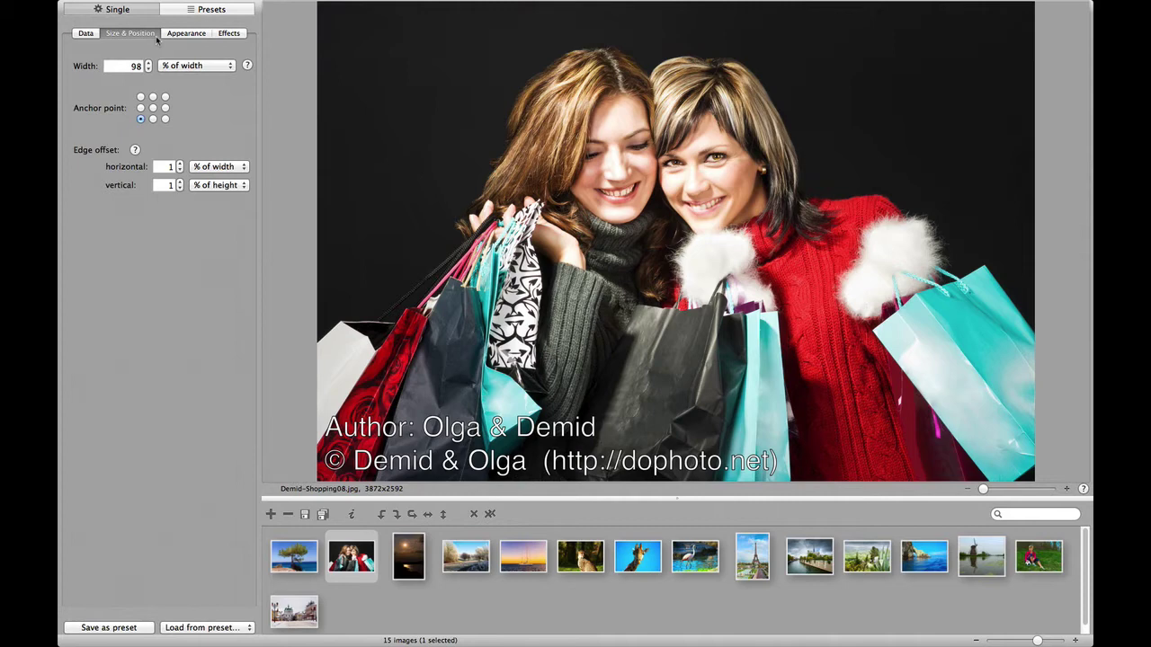
pyautogui.click(207, 34)
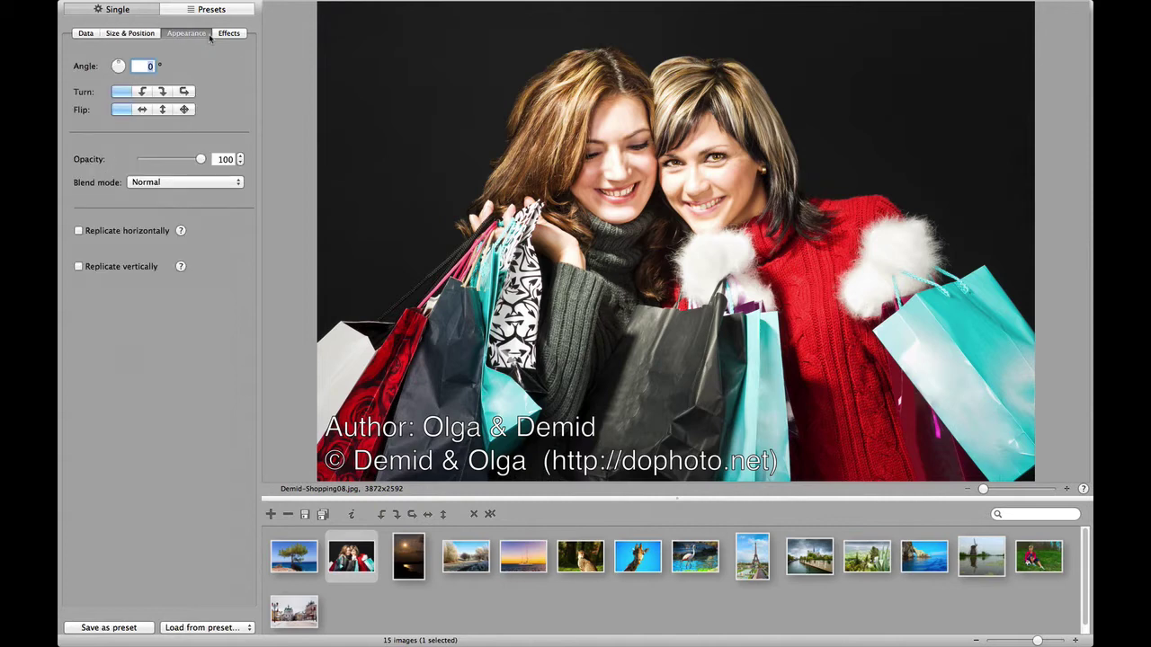
# Rotate the watermark to run up the left edge, trying and then removing horizontal mirroring.
pyautogui.click(146, 93)
pyautogui.click(141, 109)
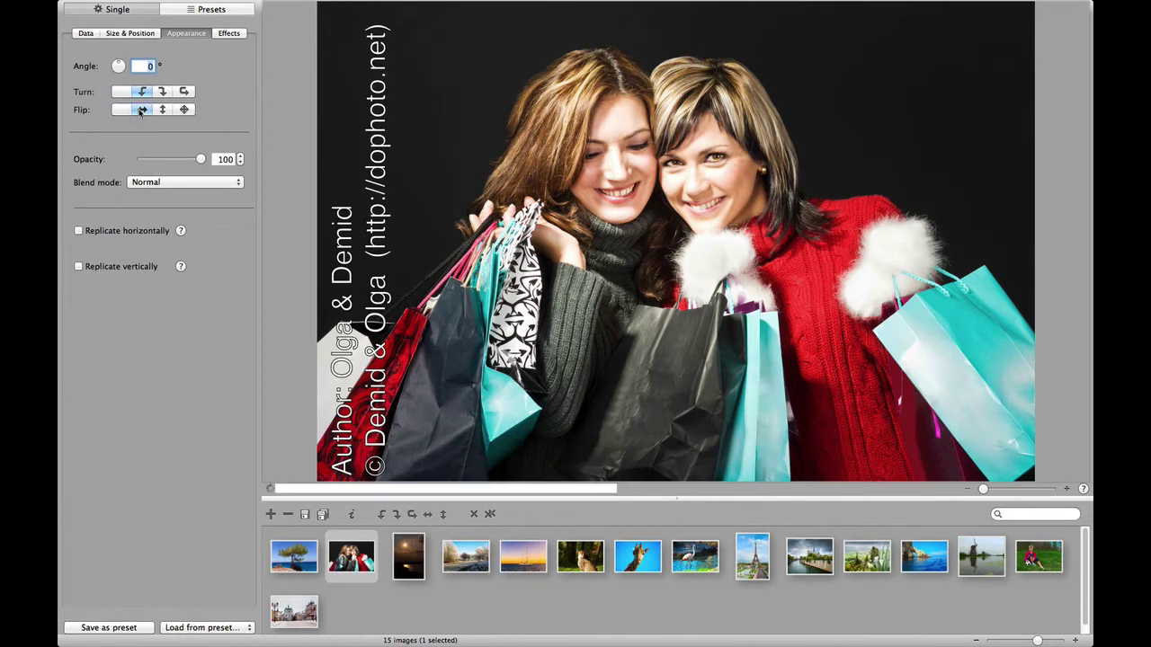
pyautogui.click(120, 110)
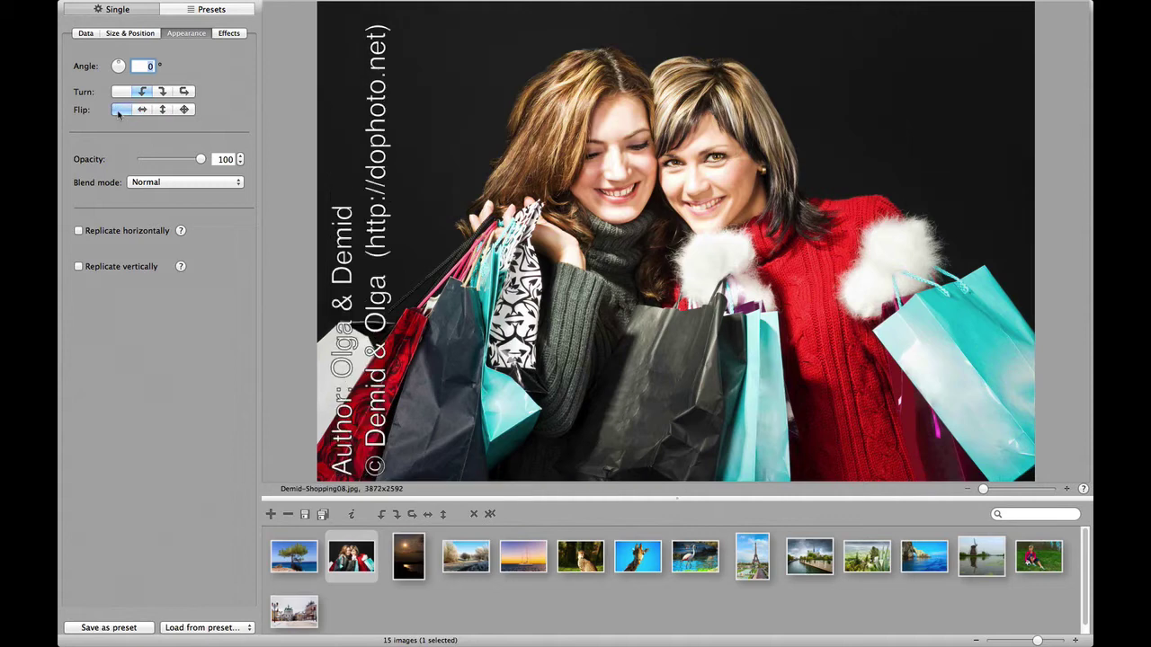
# Lower the watermark opacity to 81% and set its blend mode to Difference.
pyautogui.click(190, 160)
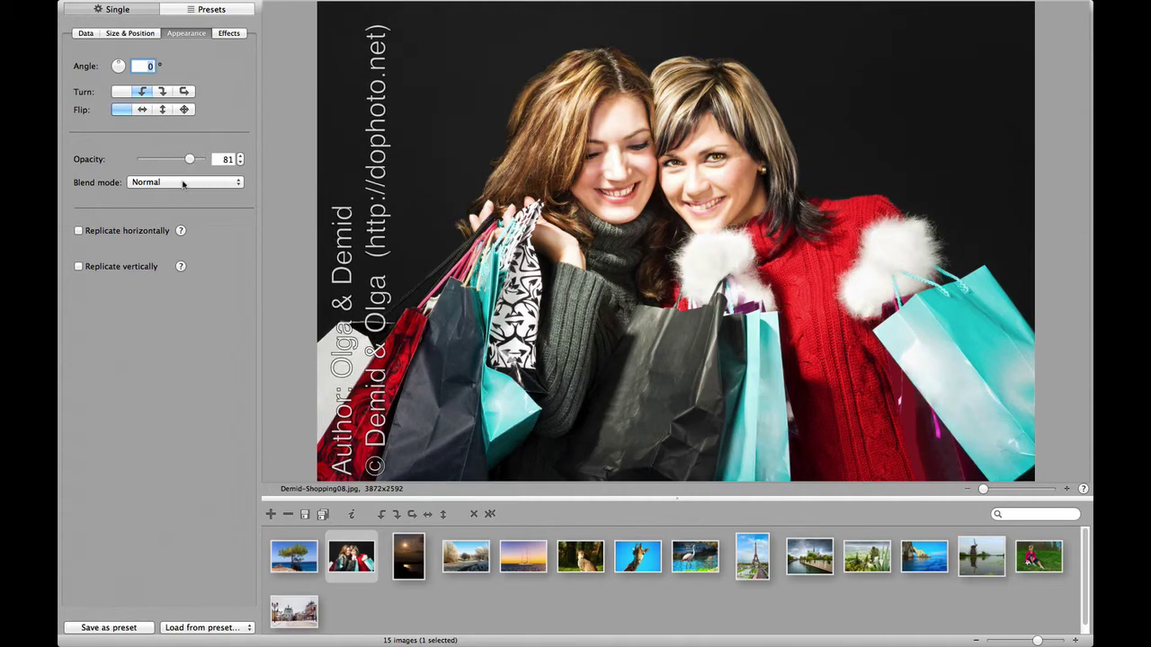
pyautogui.click(182, 183)
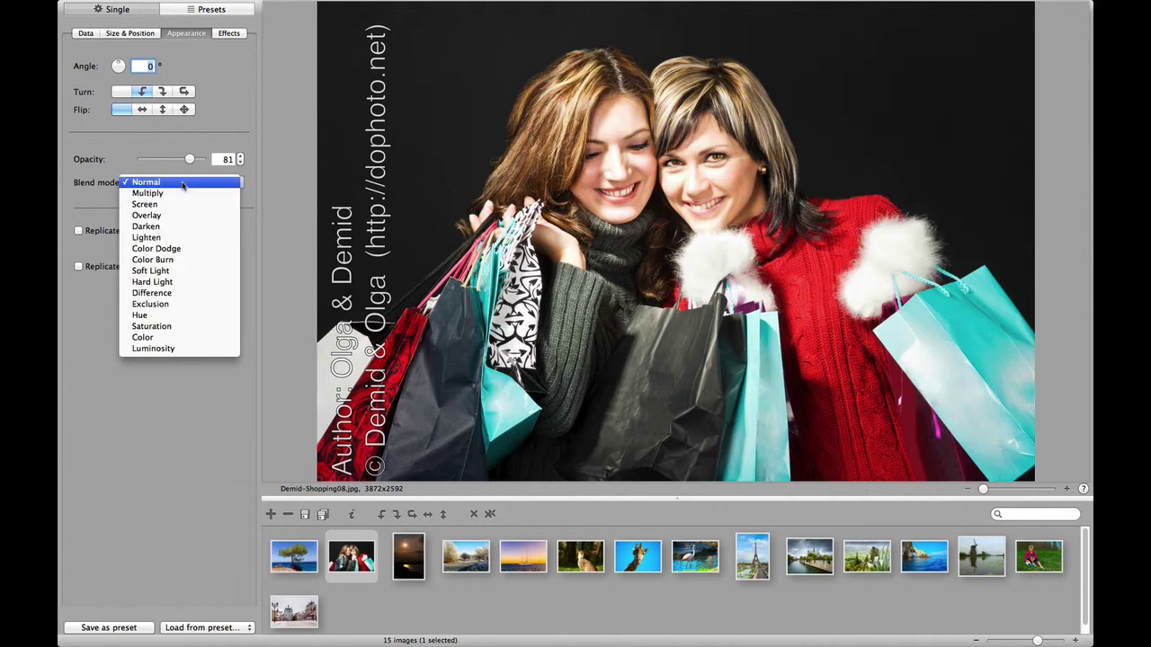
pyautogui.click(162, 294)
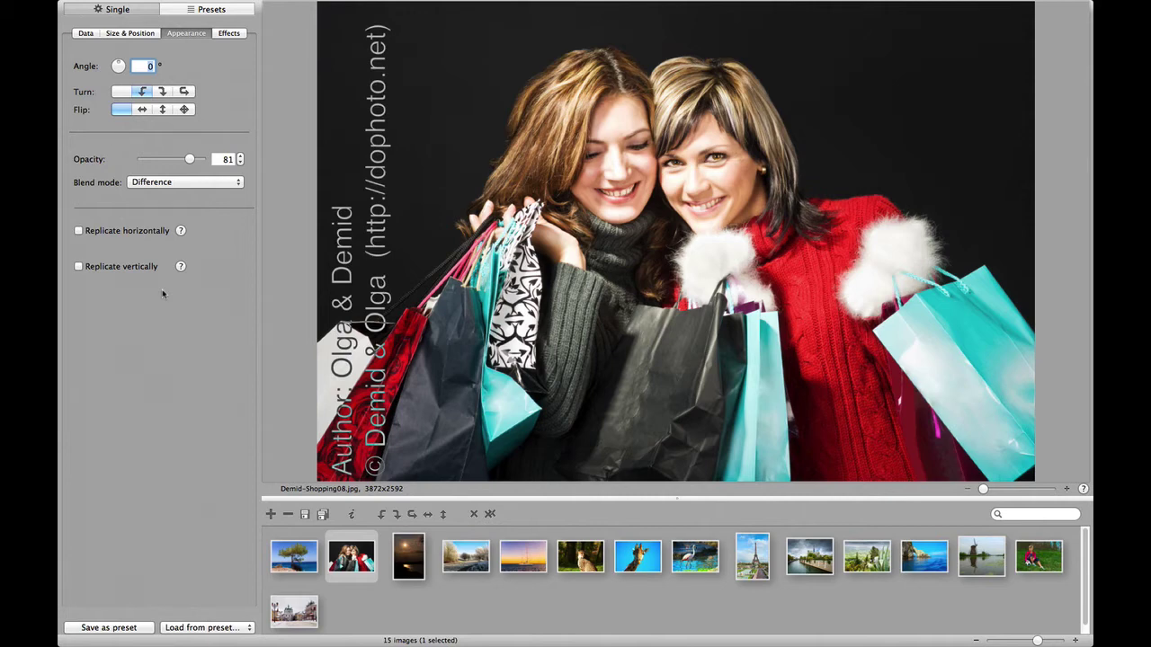
# Replicate the watermark horizontally, tightening the spacing to every 7% of width.
pyautogui.click(132, 231)
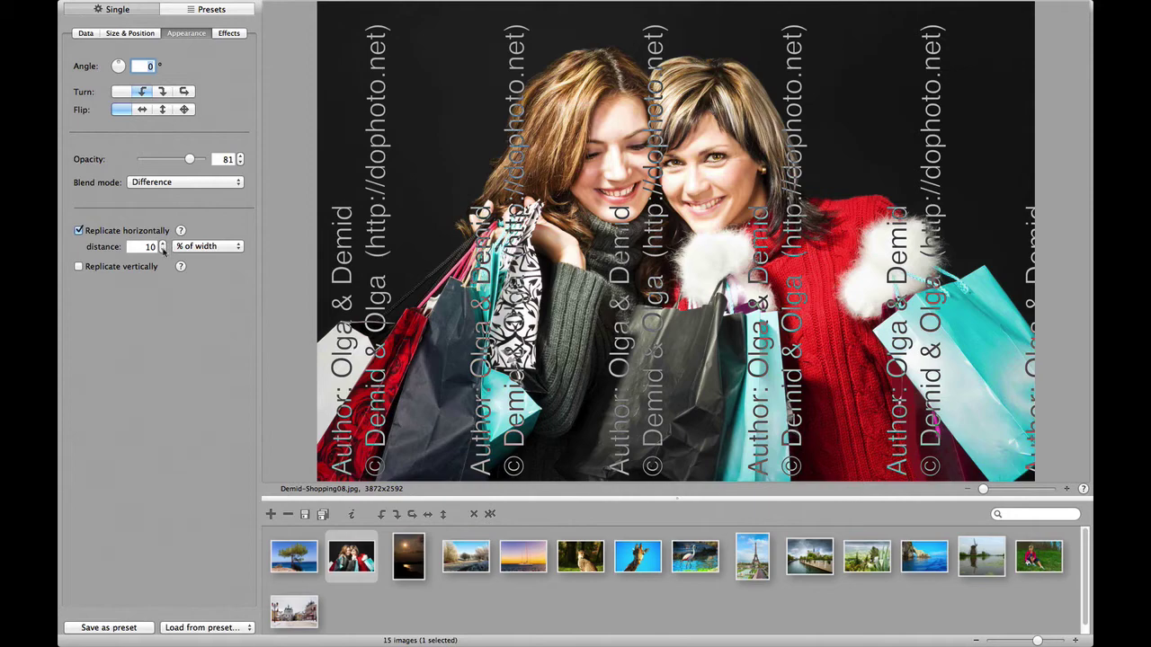
pyautogui.click(162, 250)
pyautogui.click(162, 250)
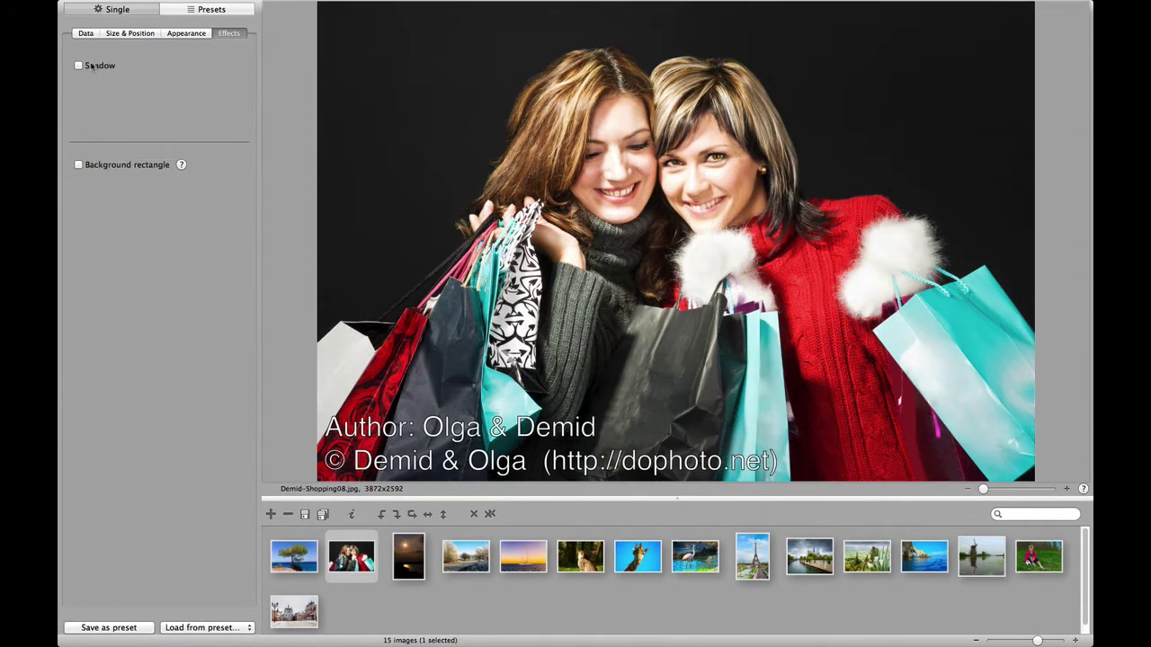
# Try a text shadow with a larger offset on the watermark, then remove it.
pyautogui.click(93, 67)
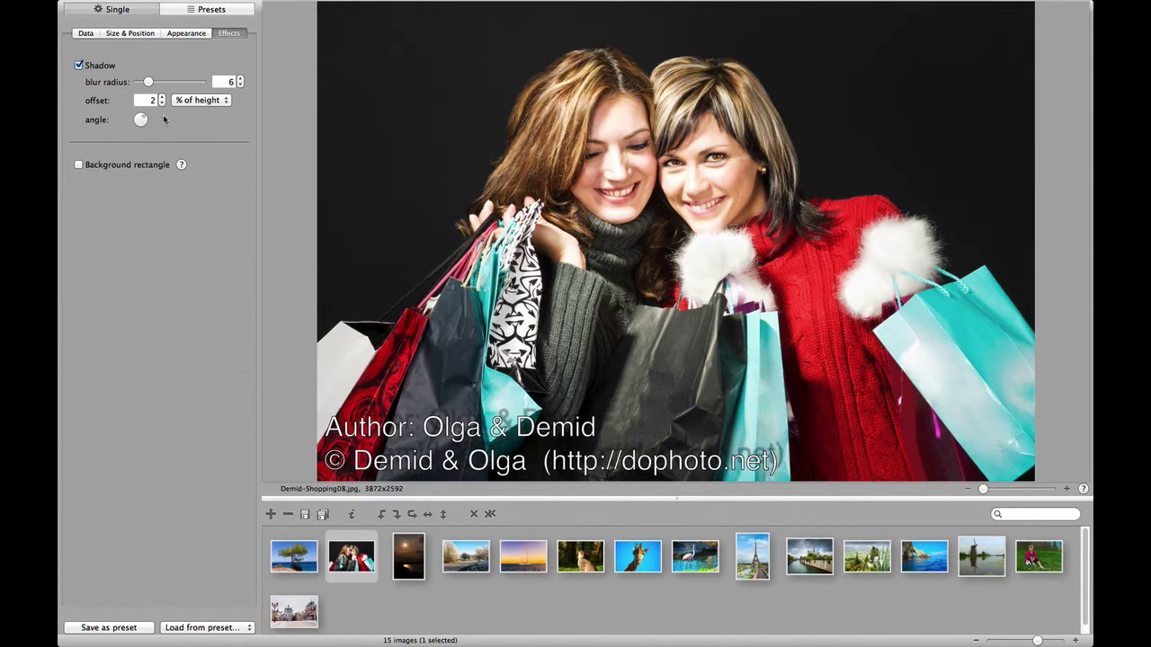
pyautogui.click(163, 97)
pyautogui.click(163, 97)
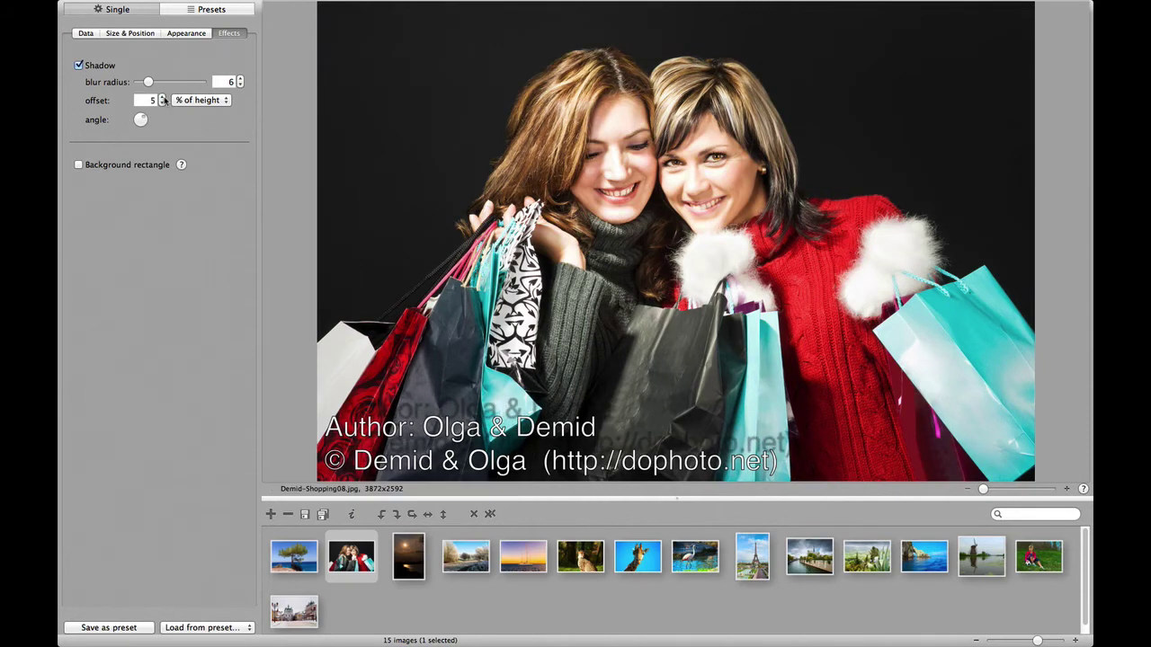
pyautogui.click(163, 97)
pyautogui.click(97, 66)
# Add a brown background rectangle behind the watermark text.
pyautogui.click(94, 164)
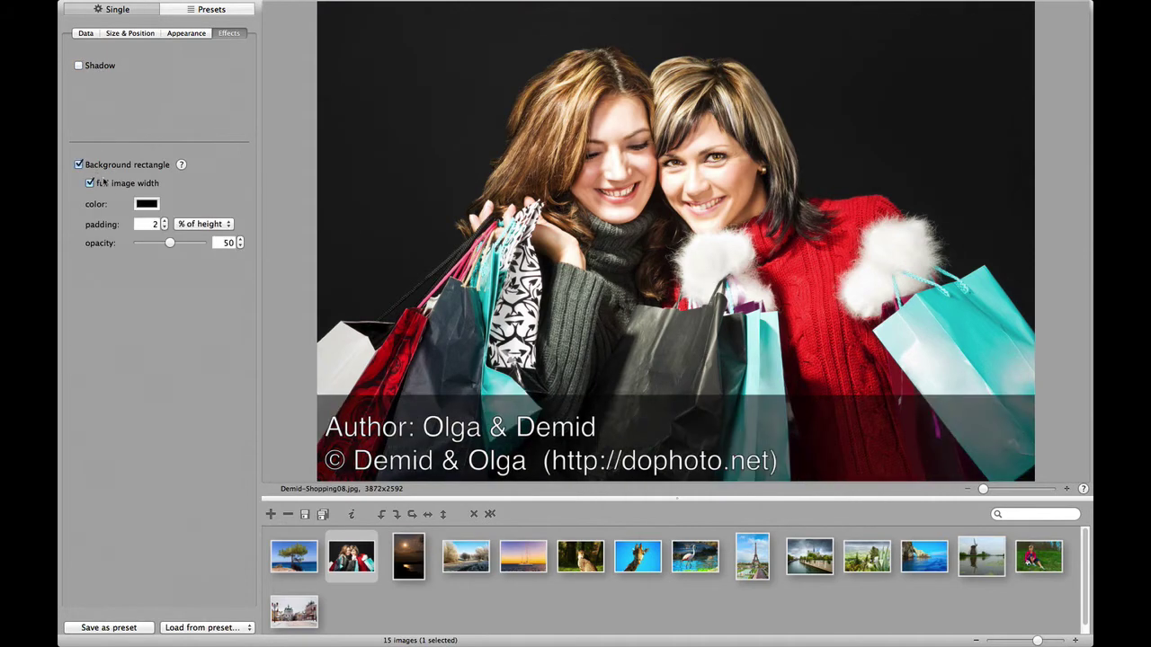
pyautogui.click(145, 204)
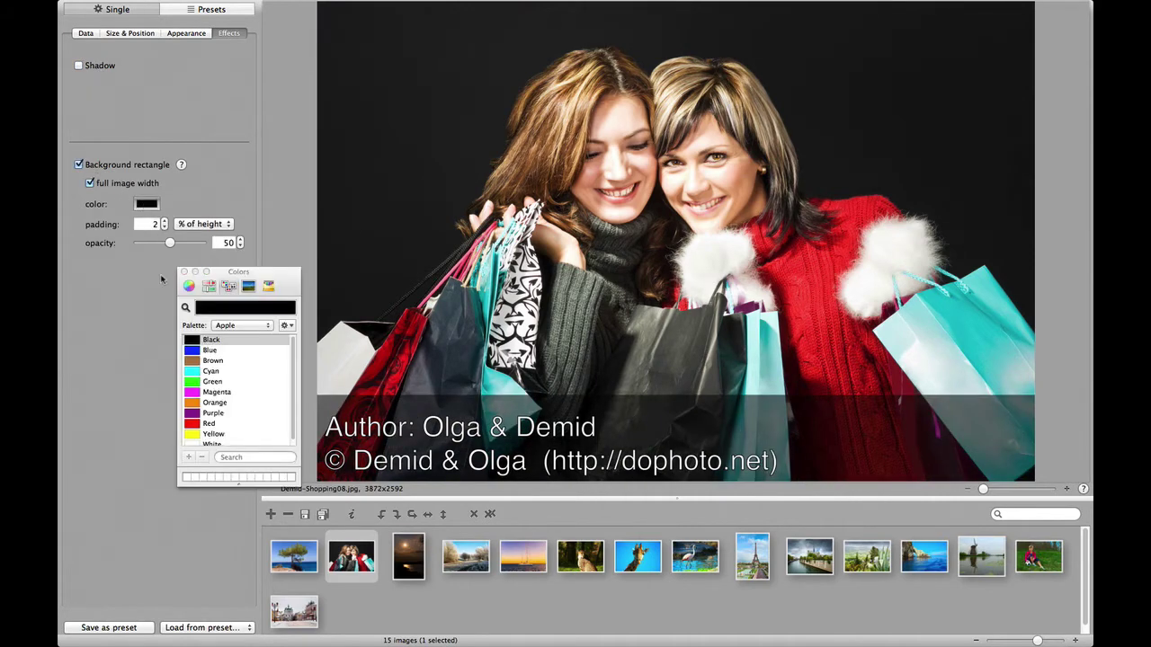
pyautogui.click(212, 361)
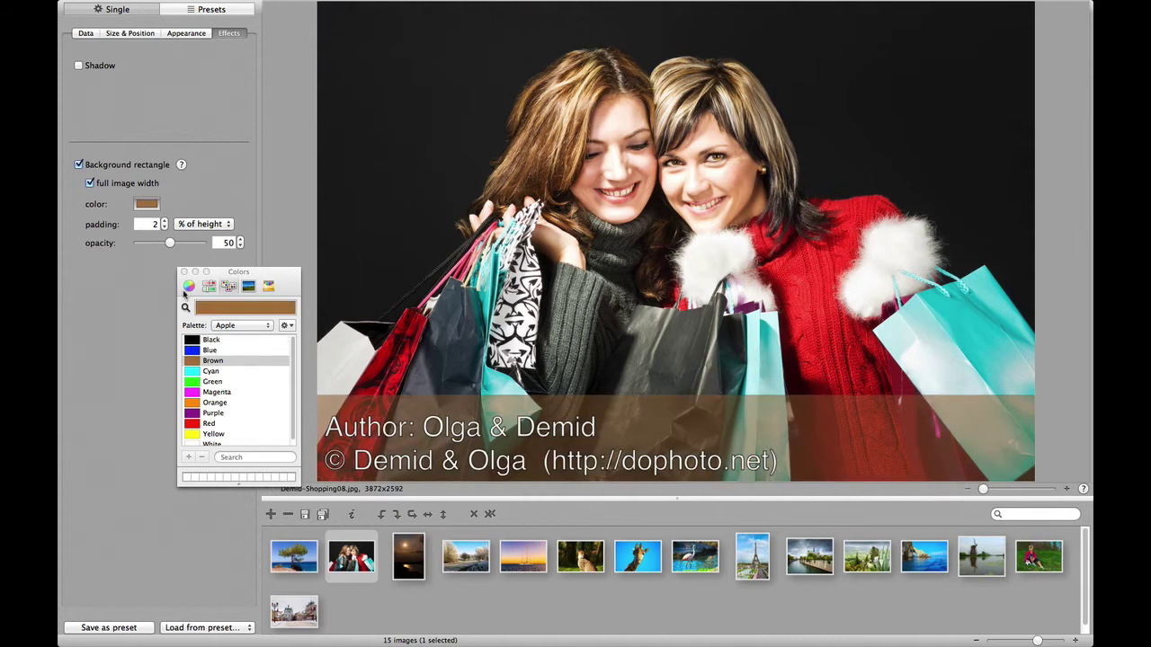
pyautogui.click(183, 272)
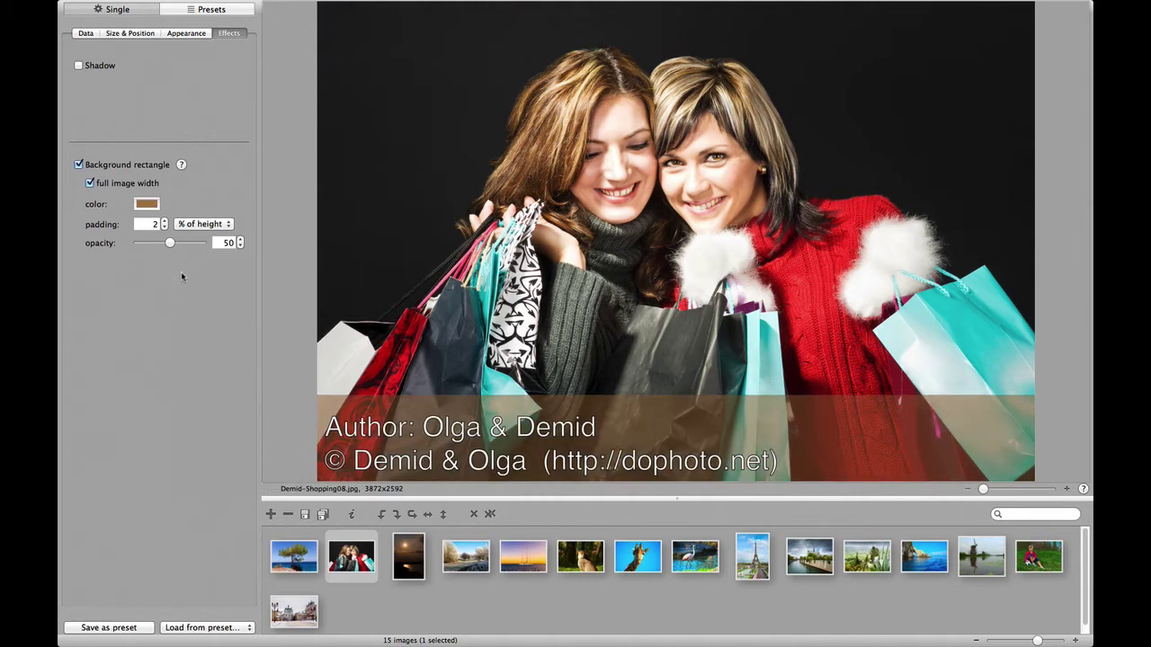
# Move the watermark band to the middle of the shopping photo and copy its manual positioning for all presets.
pyautogui.click(420, 406)
pyautogui.moveTo(422, 400); pyautogui.dragTo(470, 305)
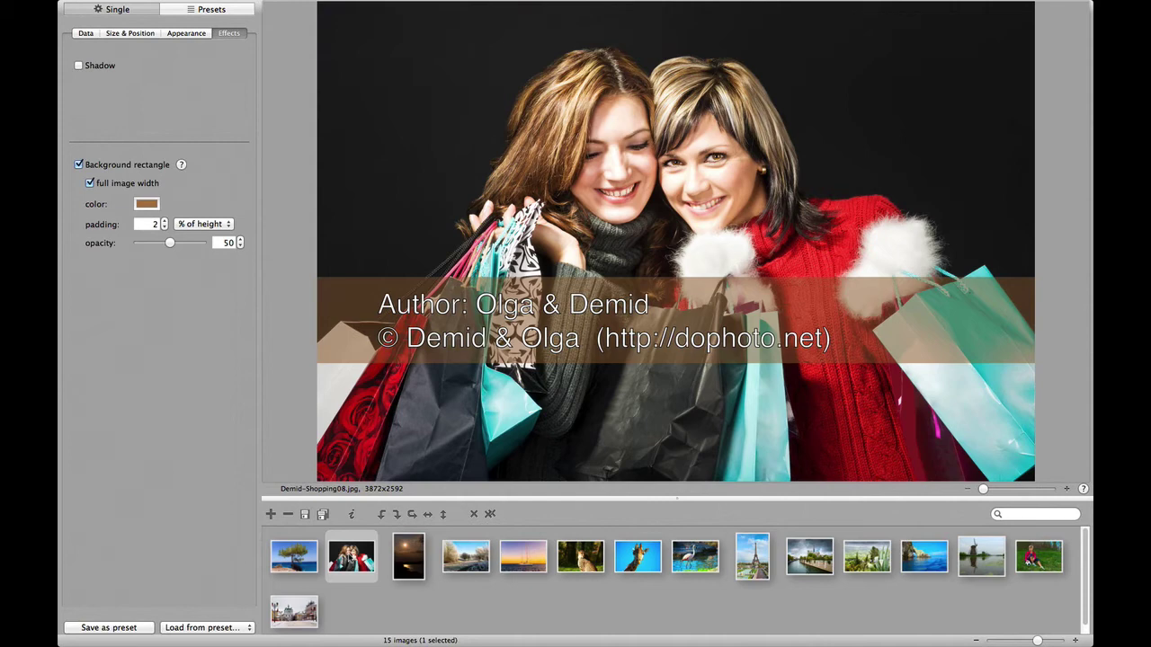
pyautogui.rightClick(346, 557)
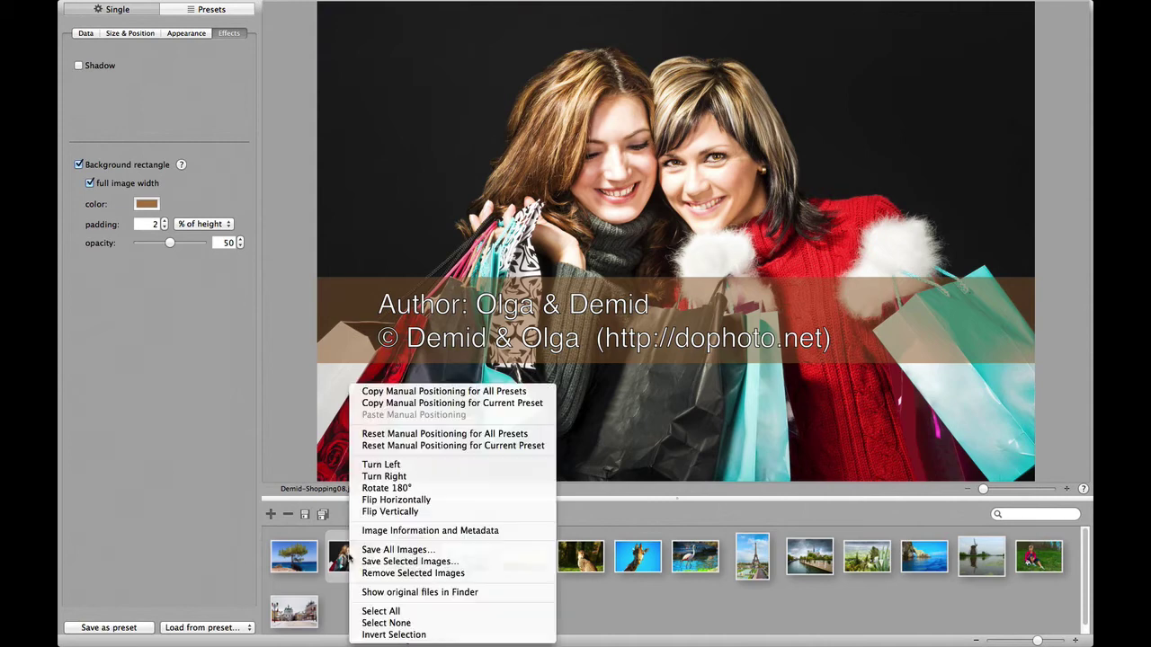
pyautogui.click(405, 391)
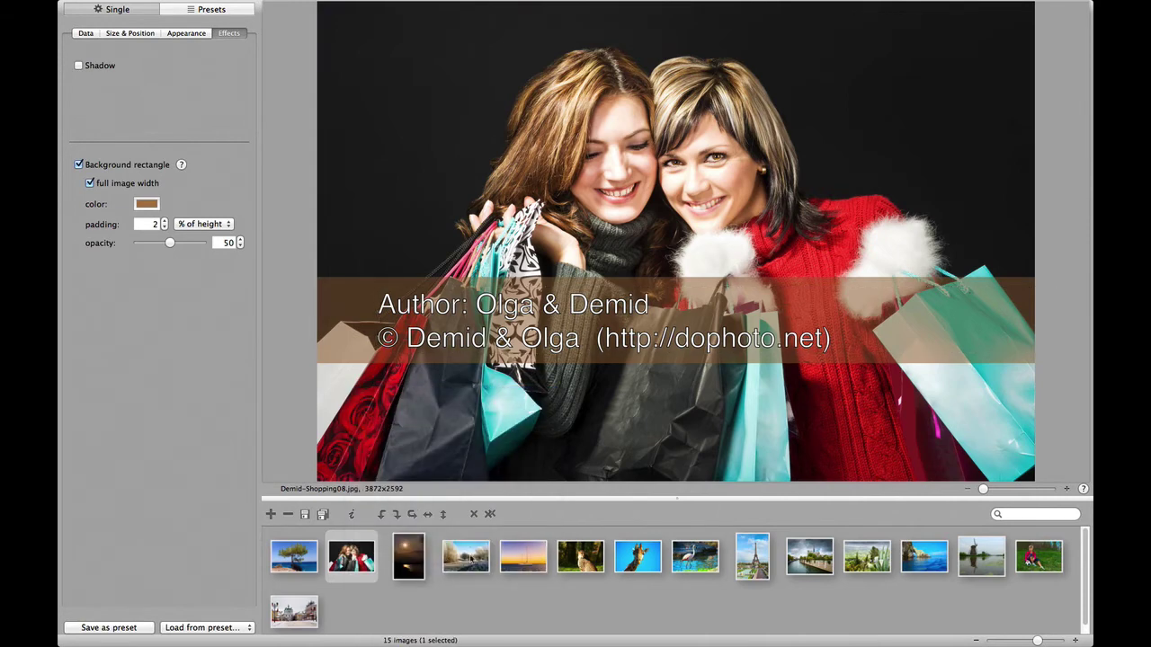
# Paste that placement onto the other selected photos and preview the sunset and winter park photos.
pyautogui.click(466, 555)
pyautogui.keyDown('shift'); pyautogui.click(580, 556); pyautogui.keyUp('shift')
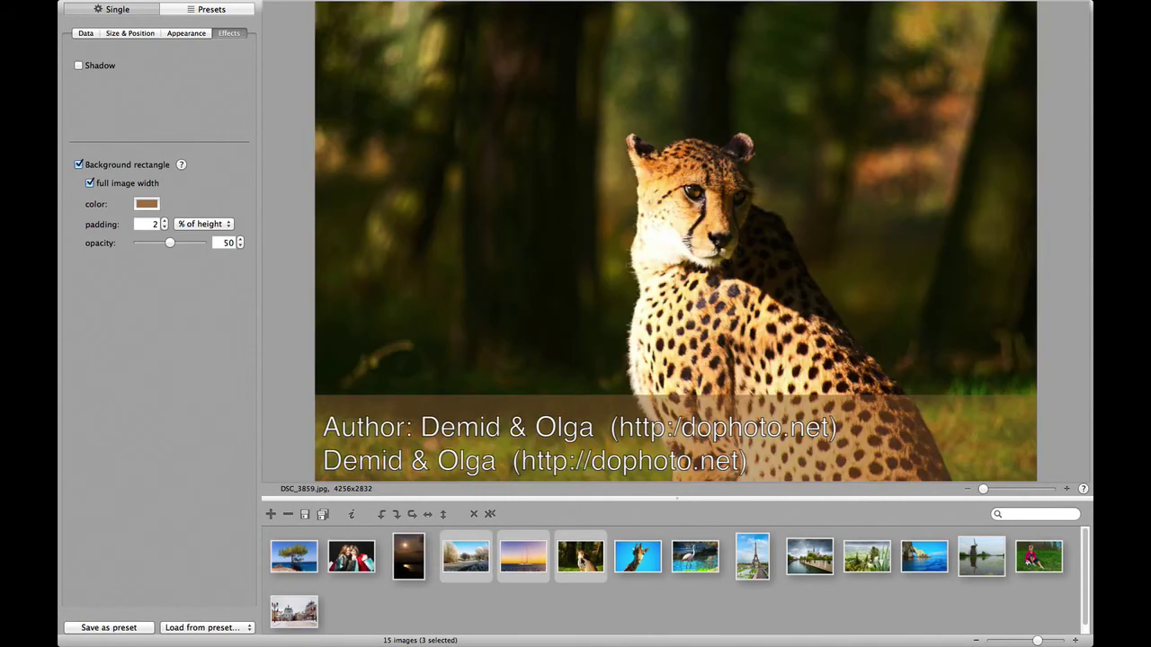
pyautogui.rightClick(565, 561)
pyautogui.click(620, 414)
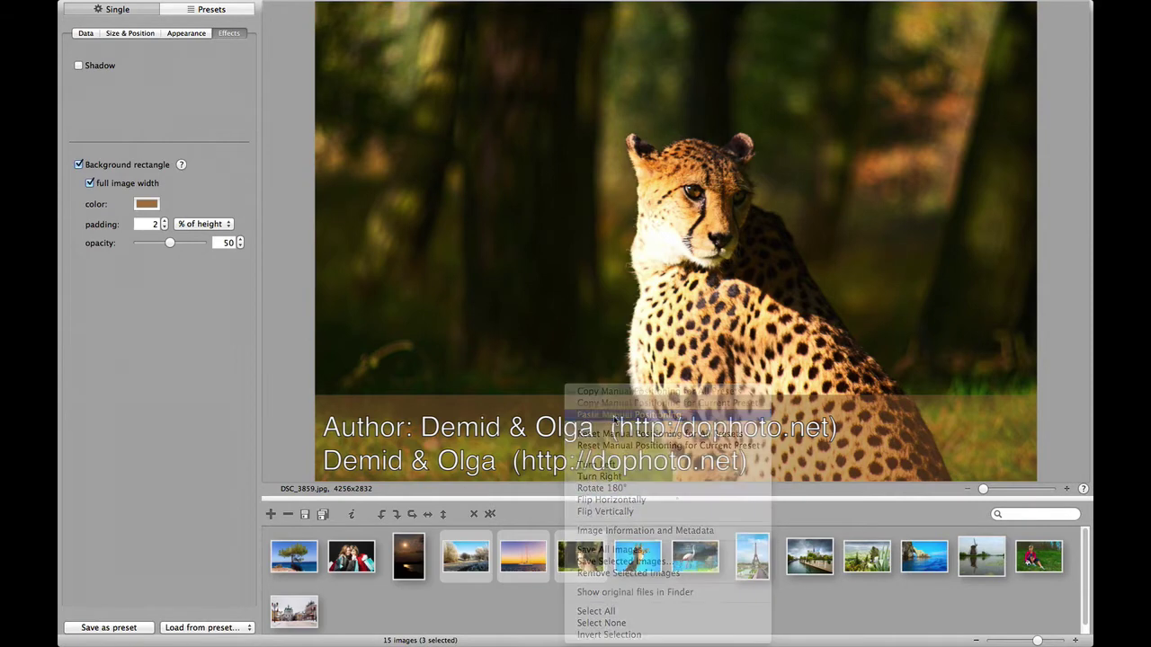
pyautogui.click(535, 552)
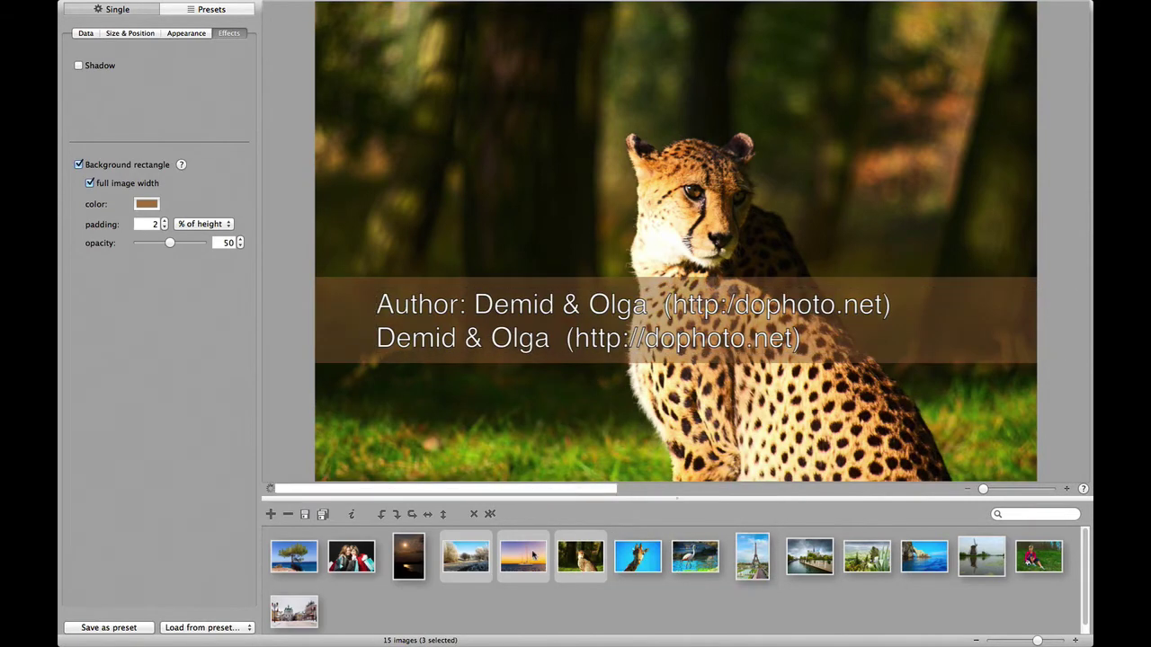
pyautogui.click(483, 559)
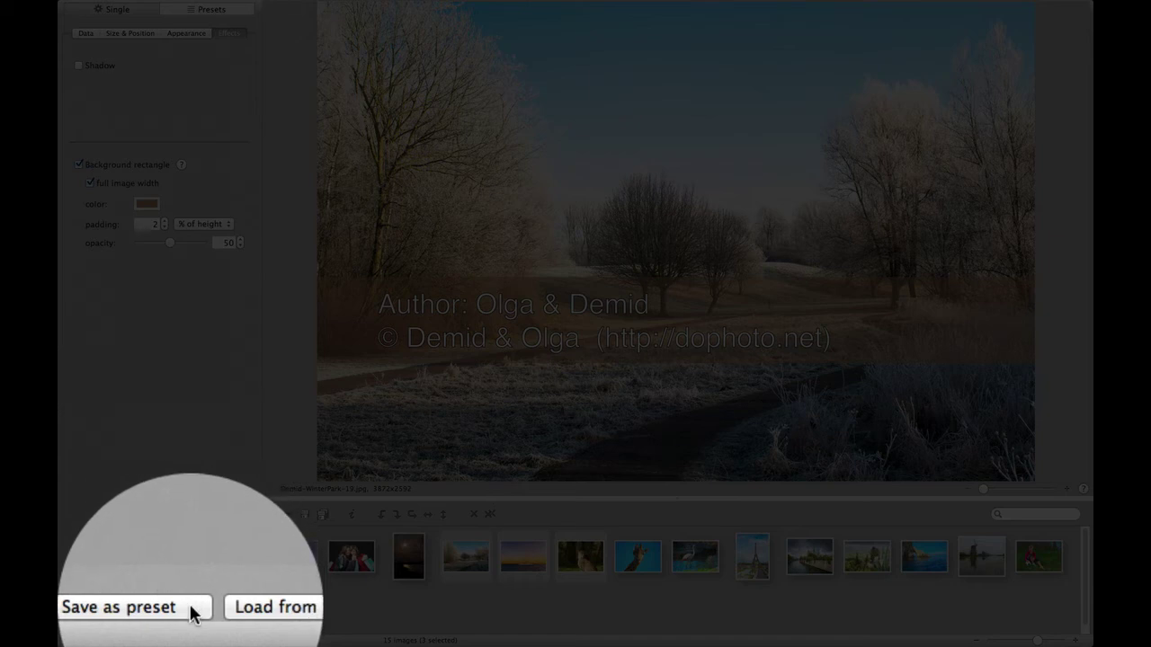
# Save the current watermark settings as a preset named 'My Preset' and close the presets manager.
pyautogui.click(139, 626)
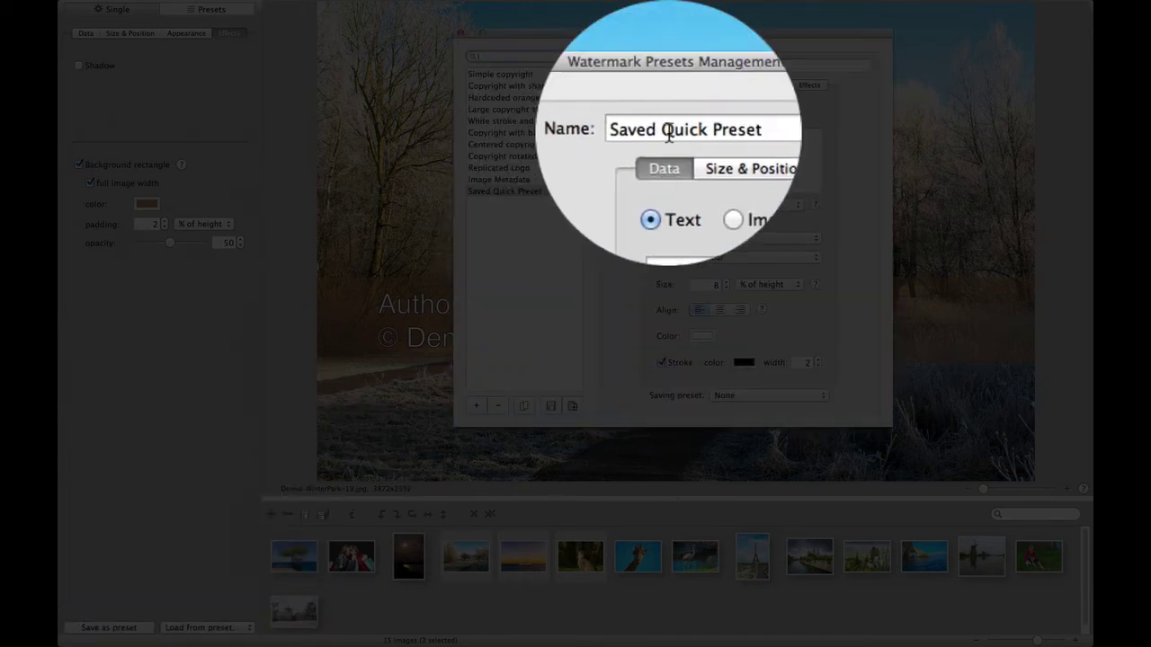
pyautogui.tripleClick(669, 133)
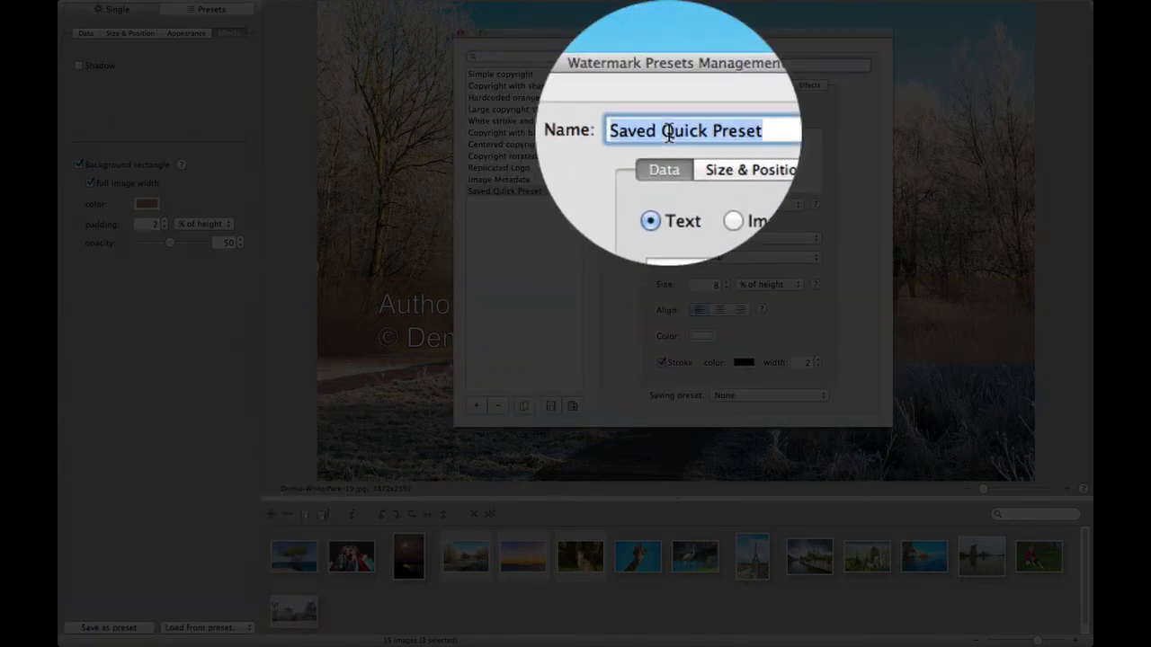
pyautogui.write('My Preset')
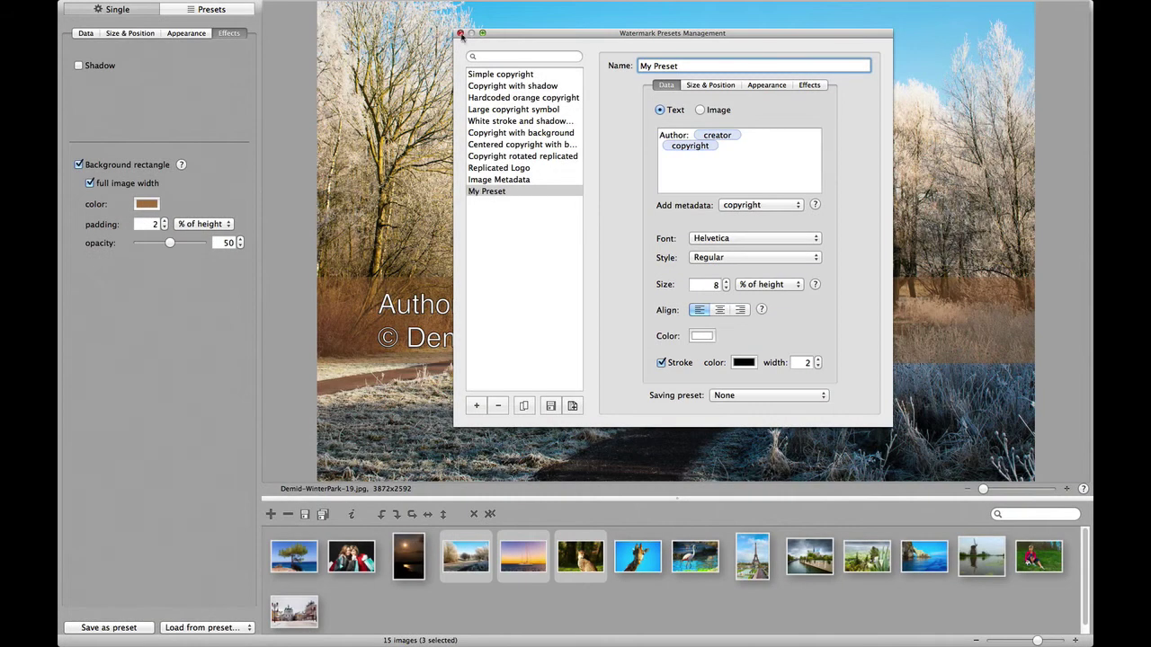
pyautogui.click(460, 33)
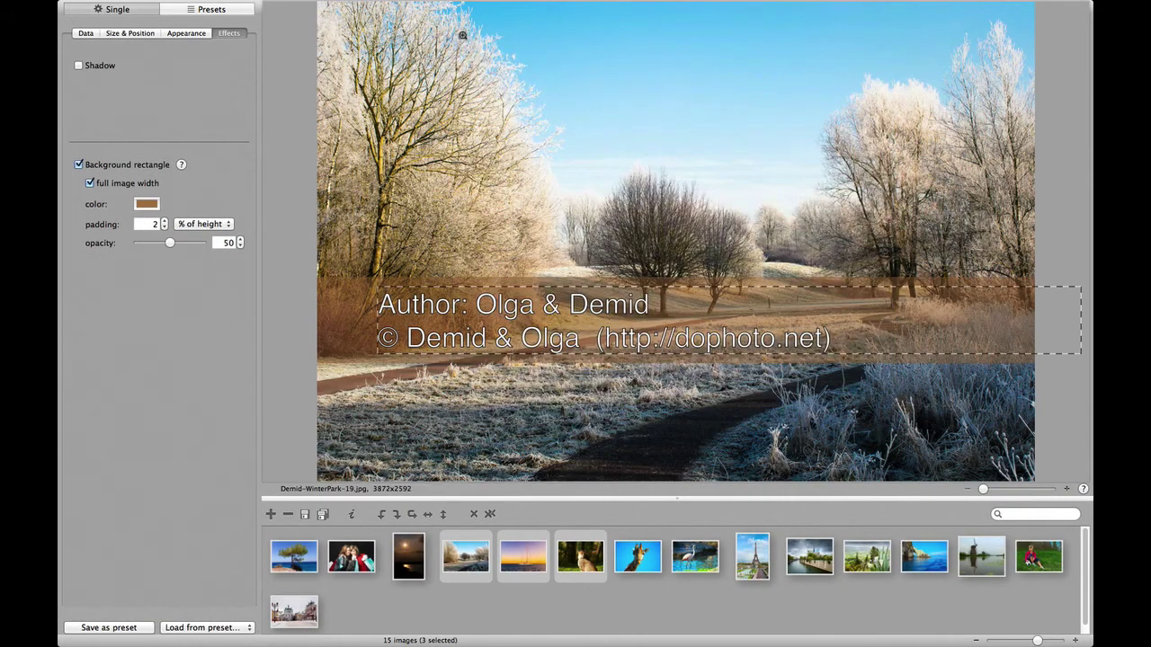
# Apply the Replicated Logo and My Preset presets together to the selected photos.
pyautogui.click(245, 9)
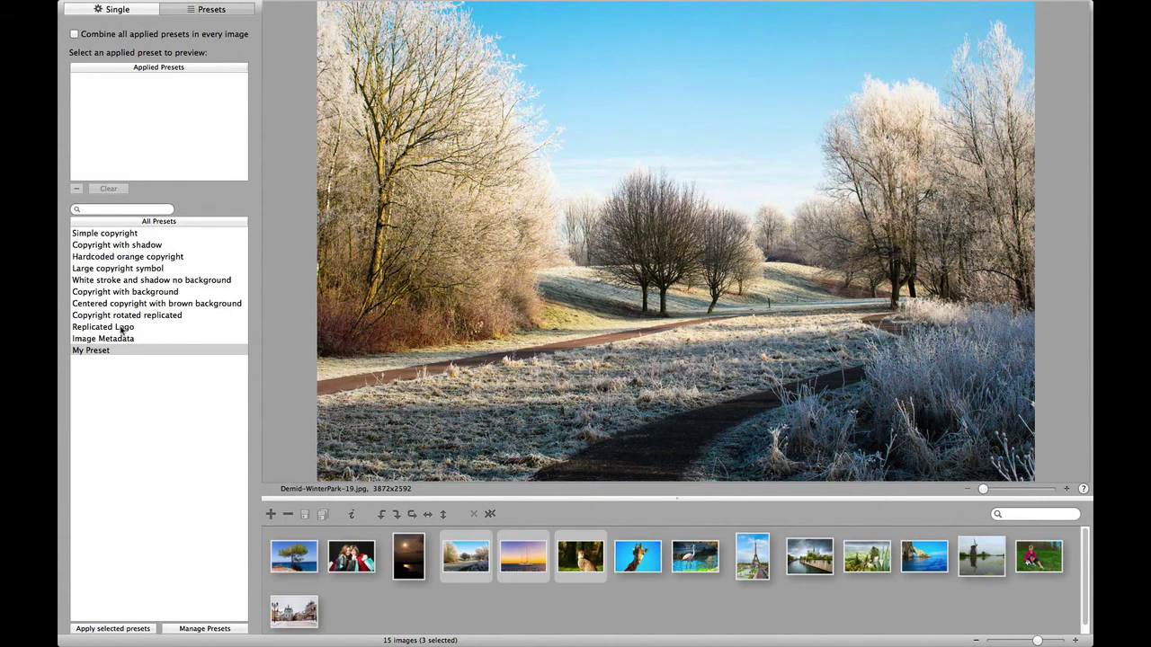
pyautogui.keyDown('super'); pyautogui.click(121, 329); pyautogui.keyUp('super')
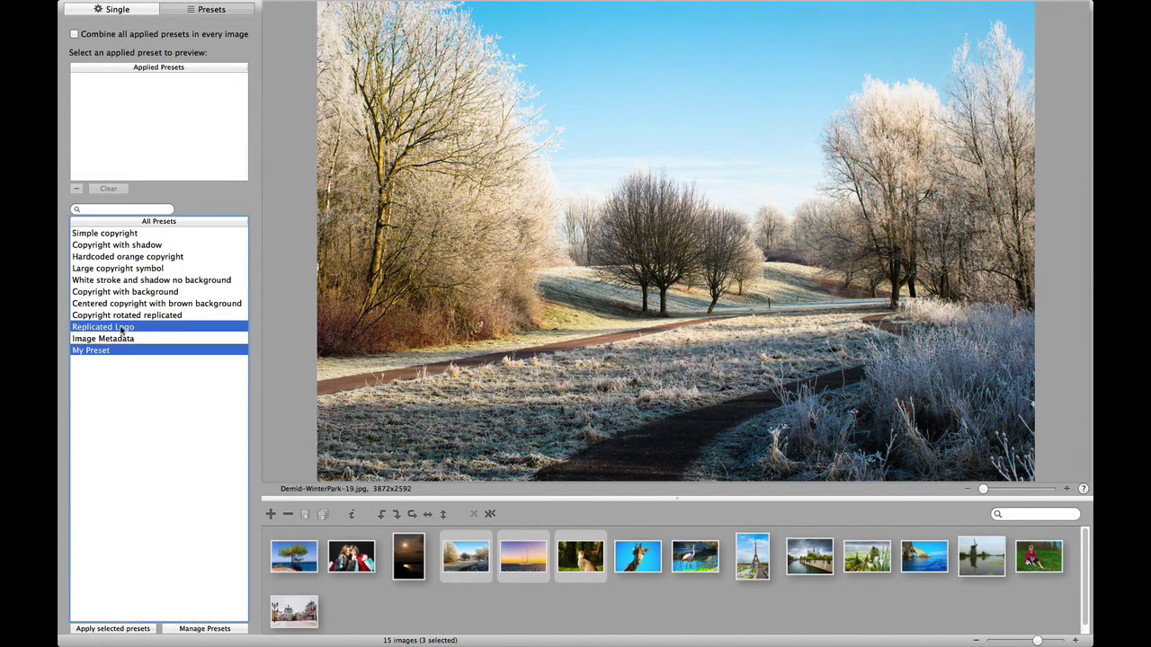
pyautogui.click(112, 628)
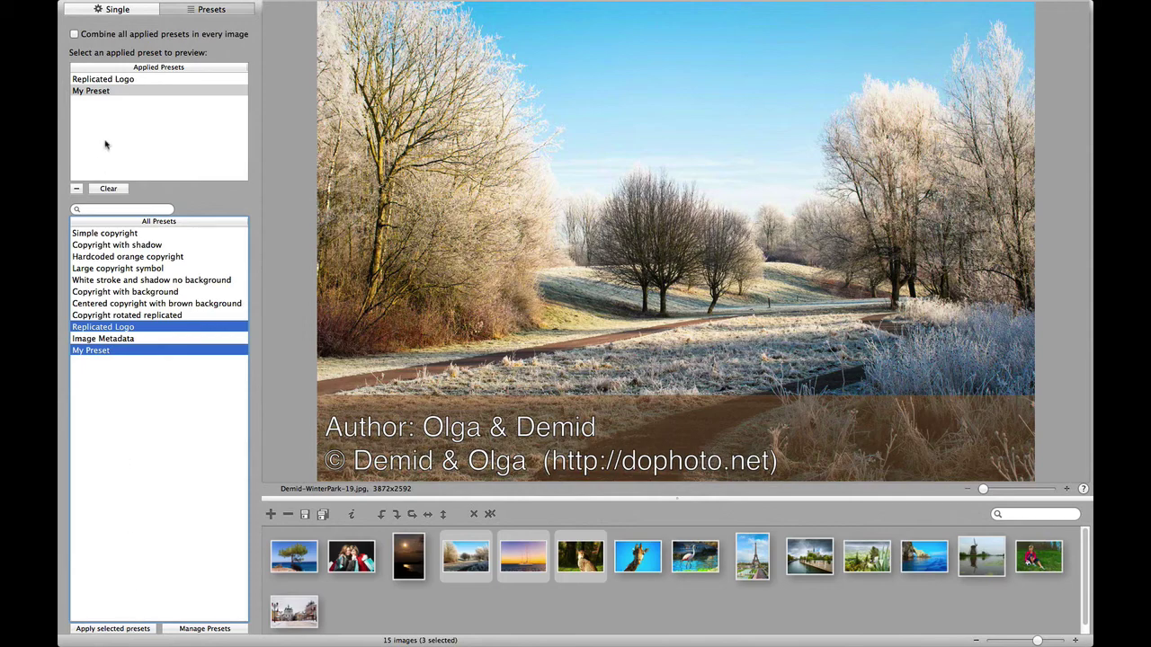
# Preview each applied watermark, then turn on combining all applied presets in every image.
pyautogui.click(111, 80)
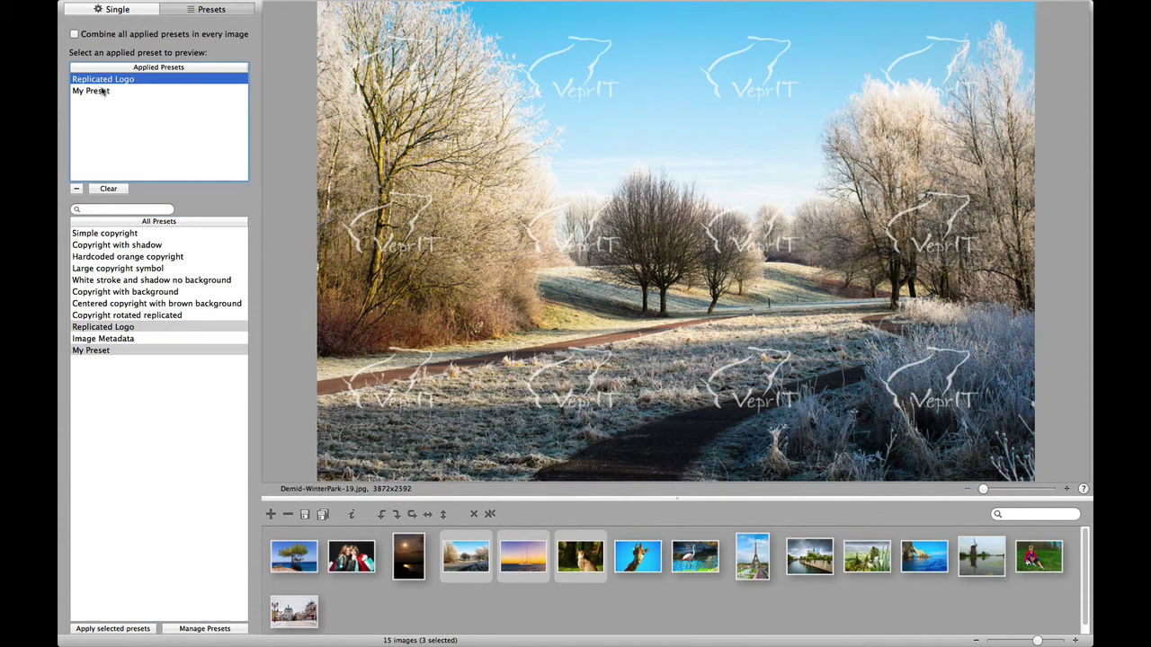
pyautogui.click(99, 91)
pyautogui.click(103, 81)
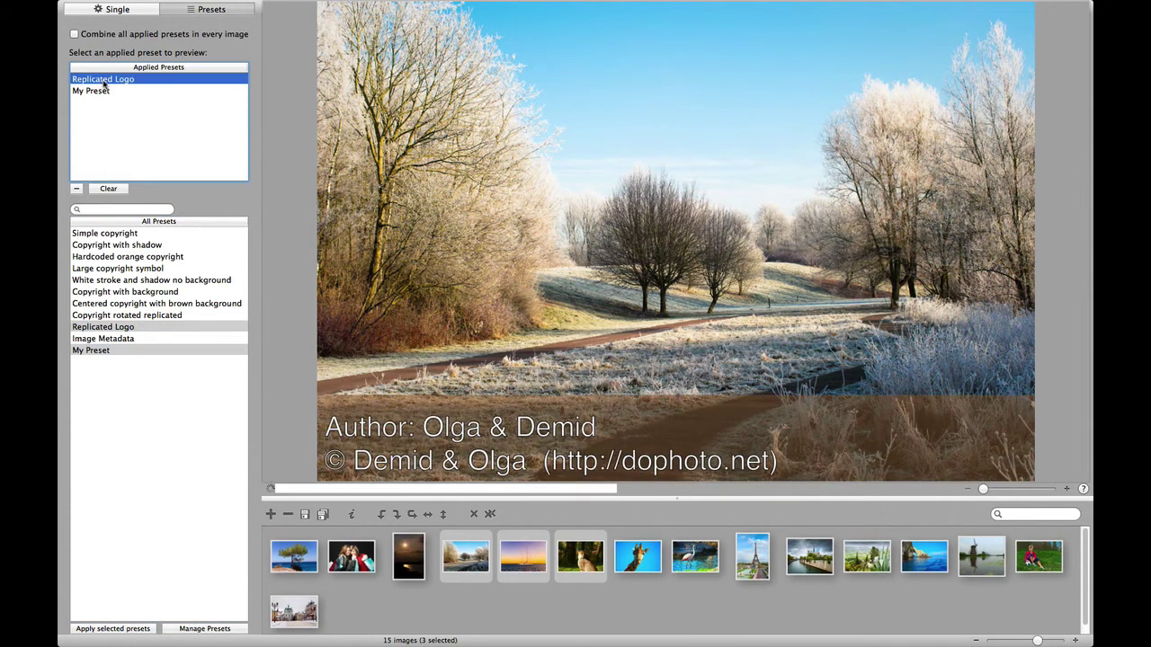
pyautogui.click(93, 36)
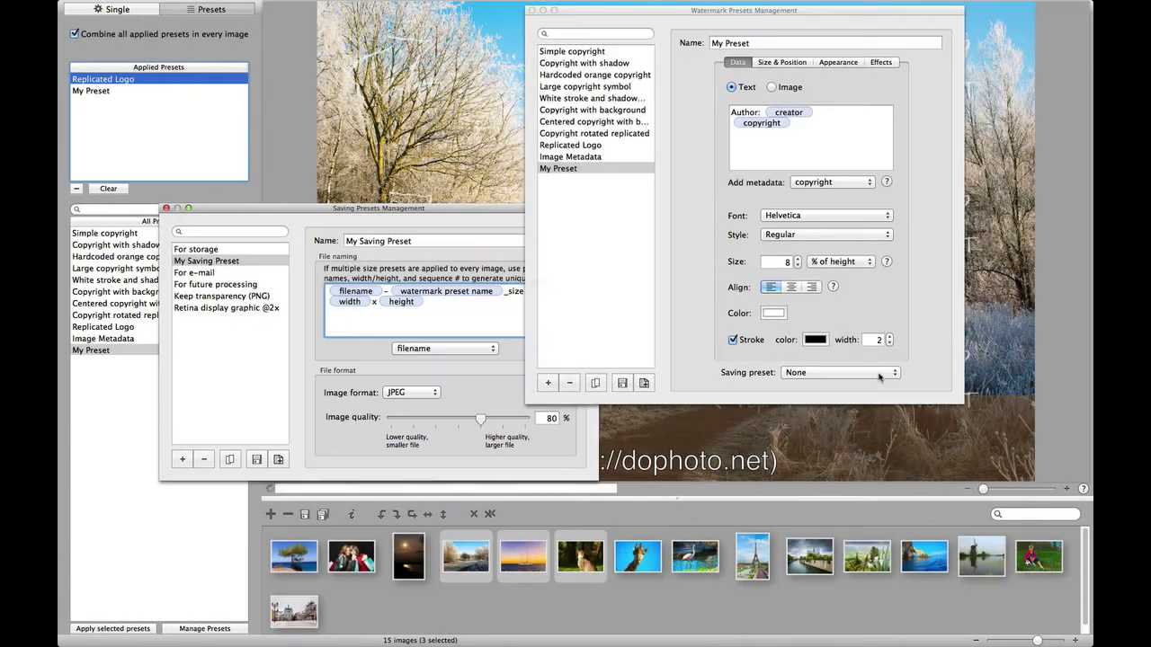
# Set My Preset's saving preset to My Saving Preset (JPEG, 80% quality).
pyautogui.click(879, 374)
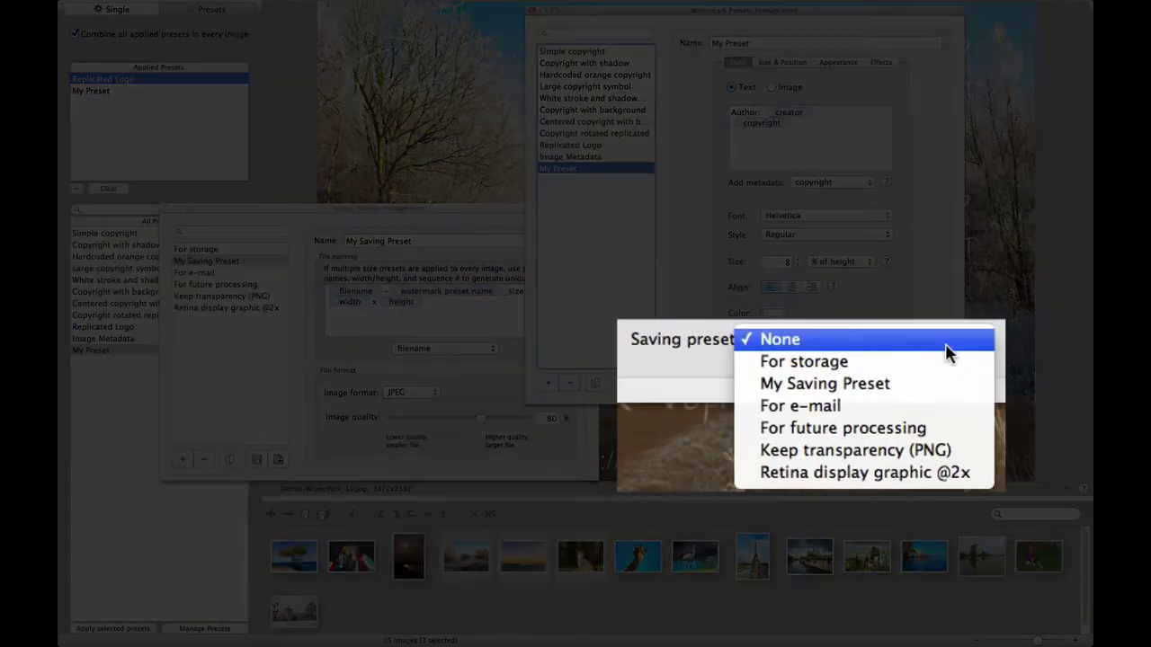
pyautogui.click(883, 384)
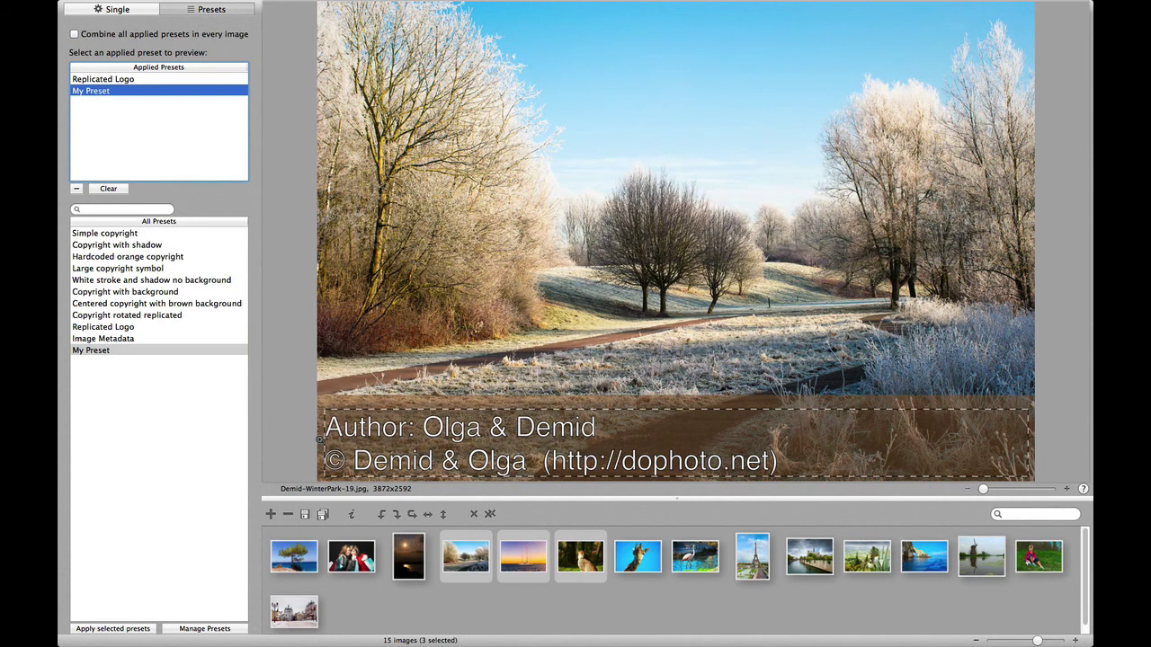
# Drag My Preset's brown author and copyright band up to the middle of the winter park photo.
pyautogui.moveTo(360, 447); pyautogui.dragTo(356, 369)
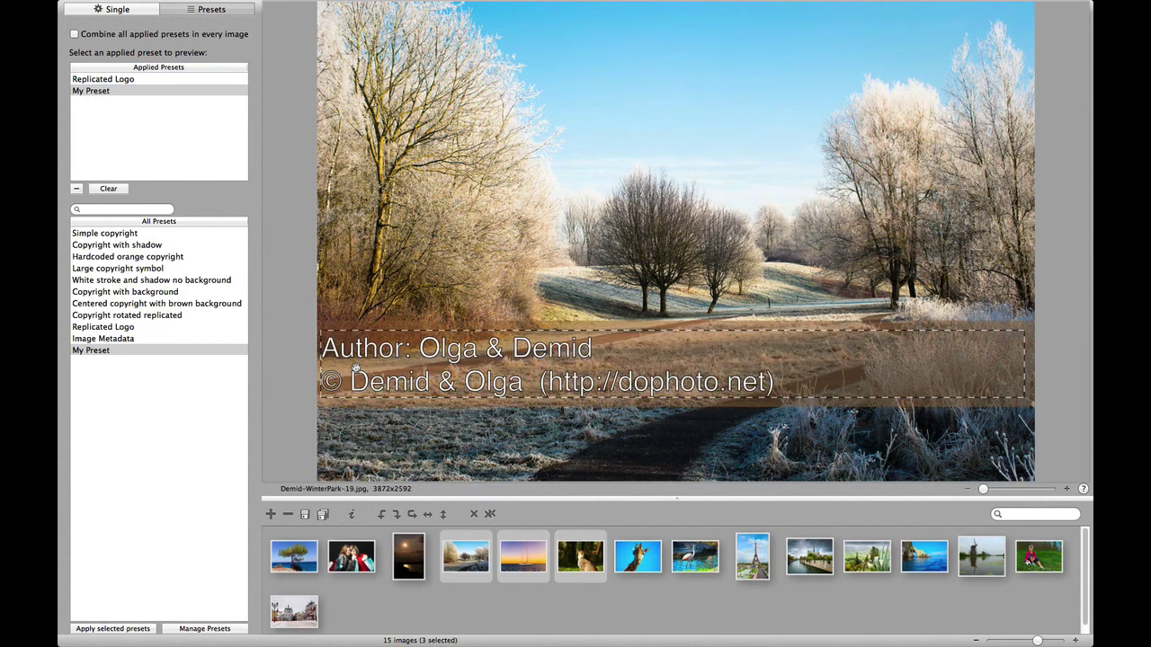